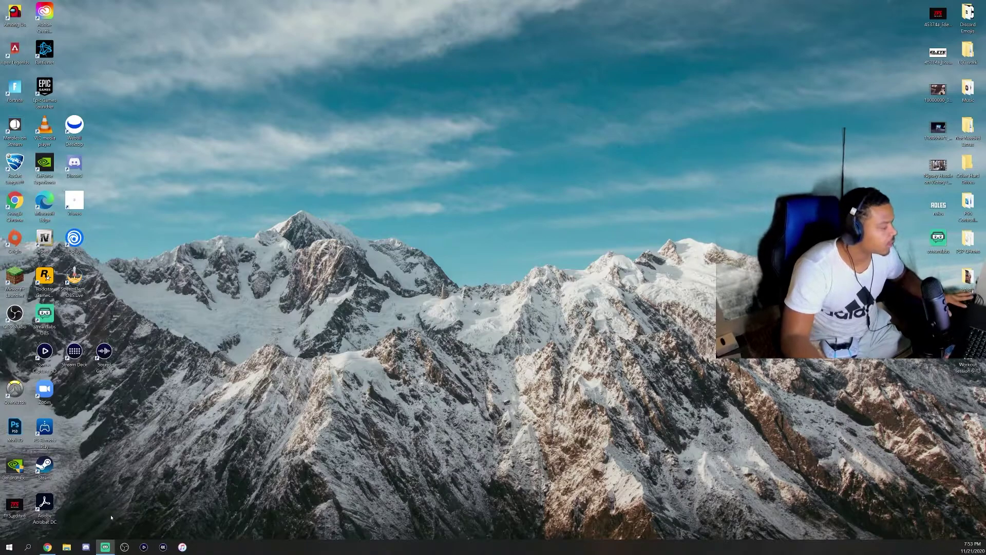
# Step: On elgato.com's Downloads page, select 4K60 PRO as the product
pyautogui.click(47, 547)
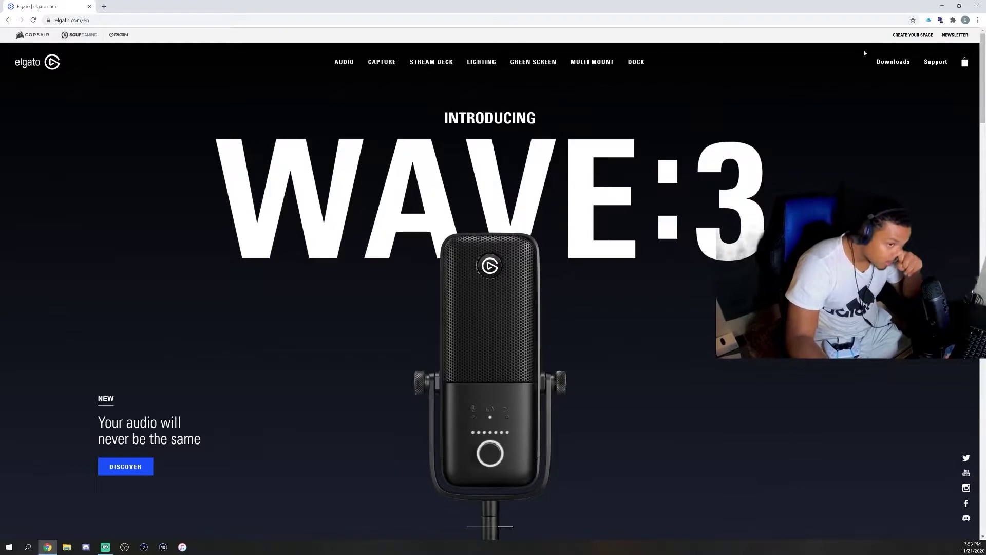
pyautogui.click(885, 62)
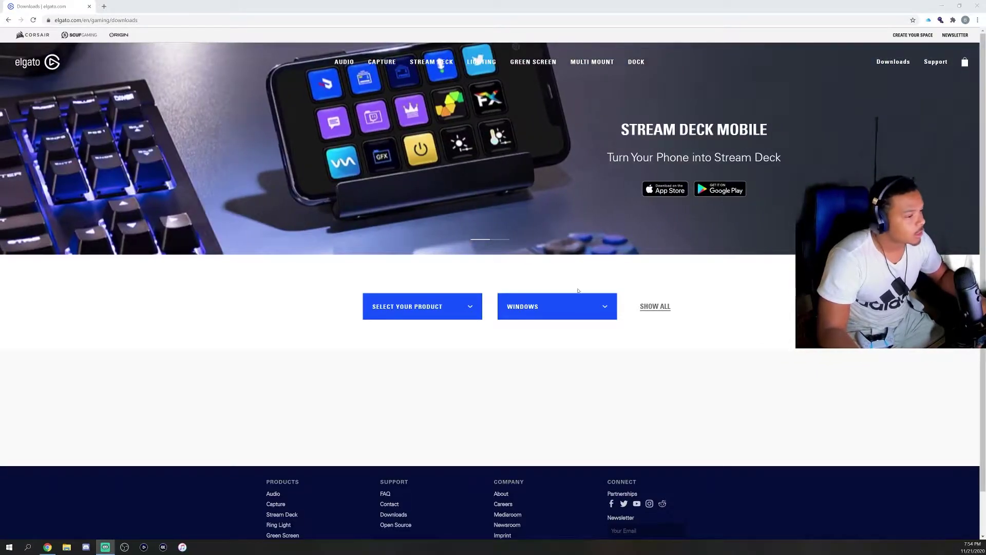
pyautogui.click(454, 307)
pyautogui.scroll(-5, 406, 383)
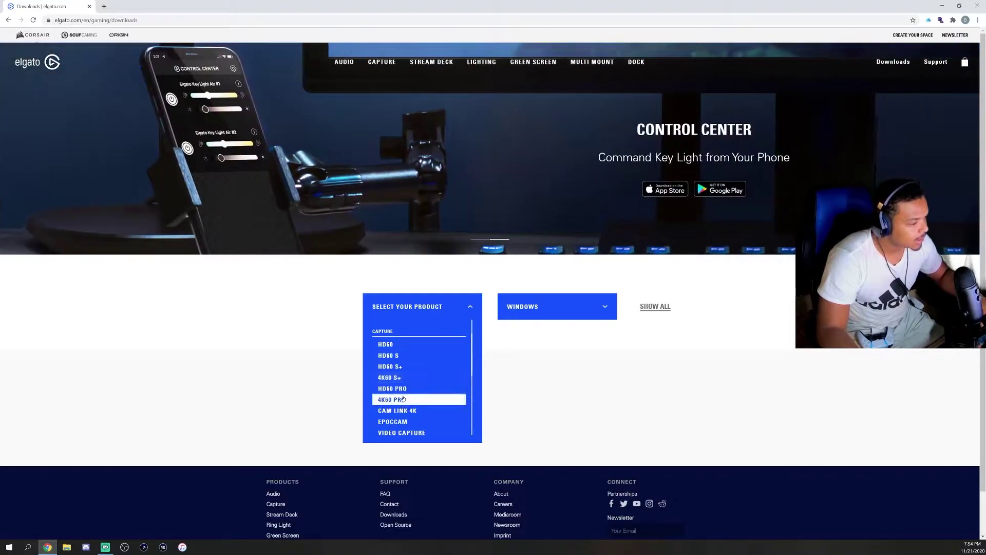
pyautogui.click(395, 399)
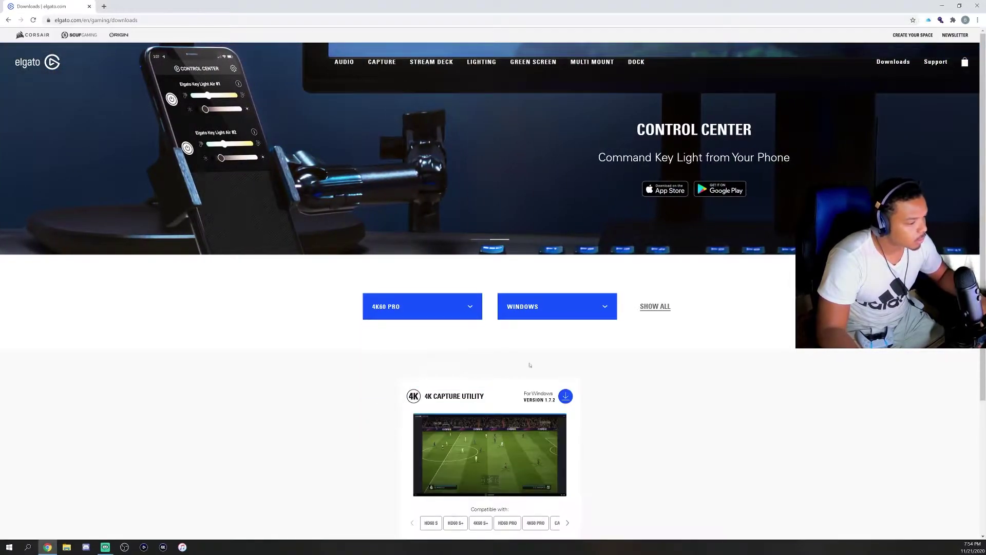
# Step: Download the 4K Capture Utility for Windows and launch its installer
pyautogui.scroll(-1, 465, 379)
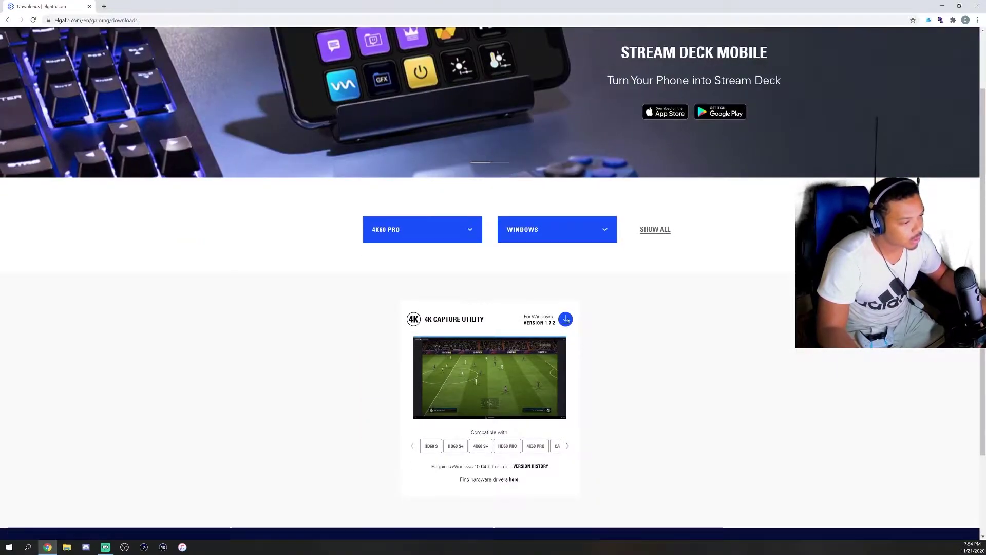
pyautogui.click(568, 320)
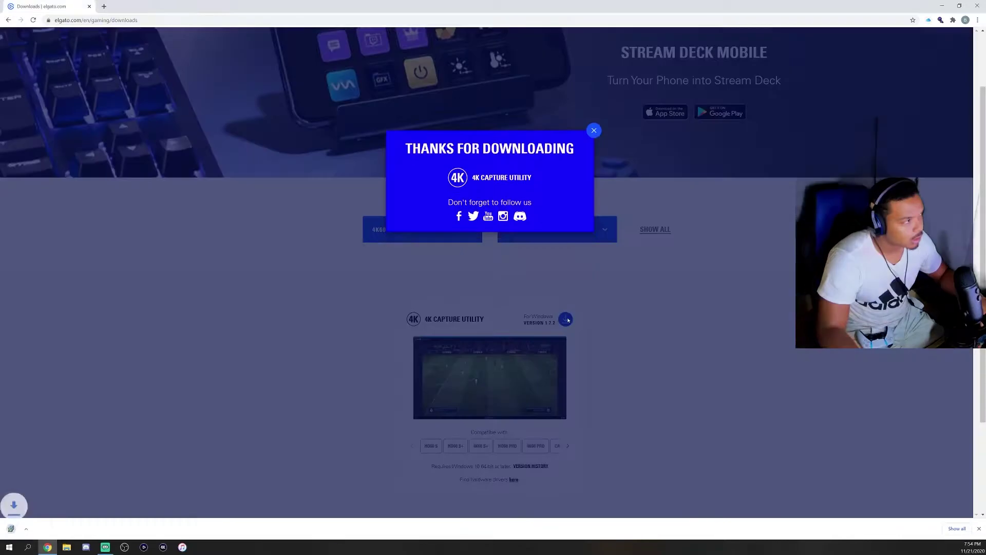
pyautogui.click(594, 130)
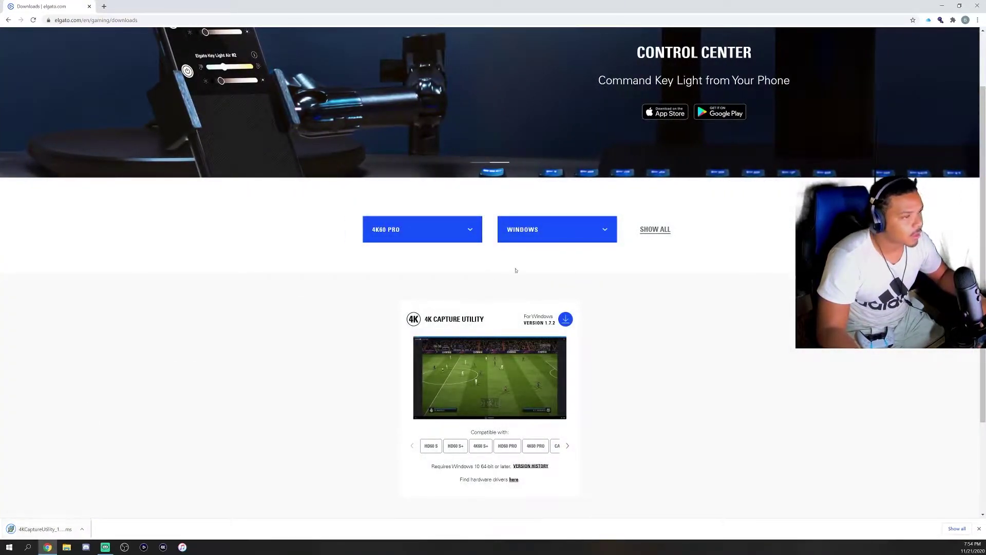
pyautogui.click(25, 529)
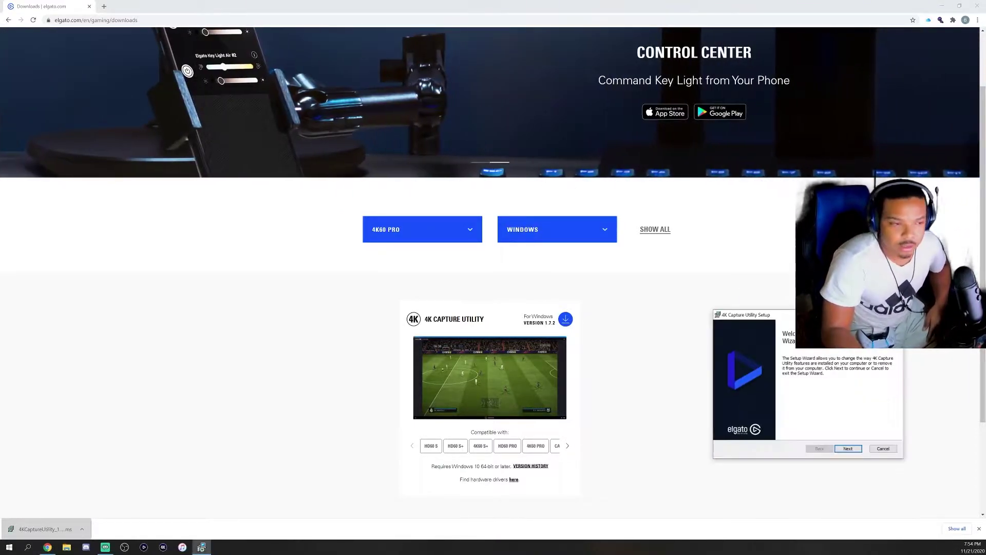
# Step: Centre the 4K Capture Utility Setup wizard and continue it through to completion
pyautogui.moveTo(828, 315); pyautogui.dragTo(486, 161)
pyautogui.click(503, 292)
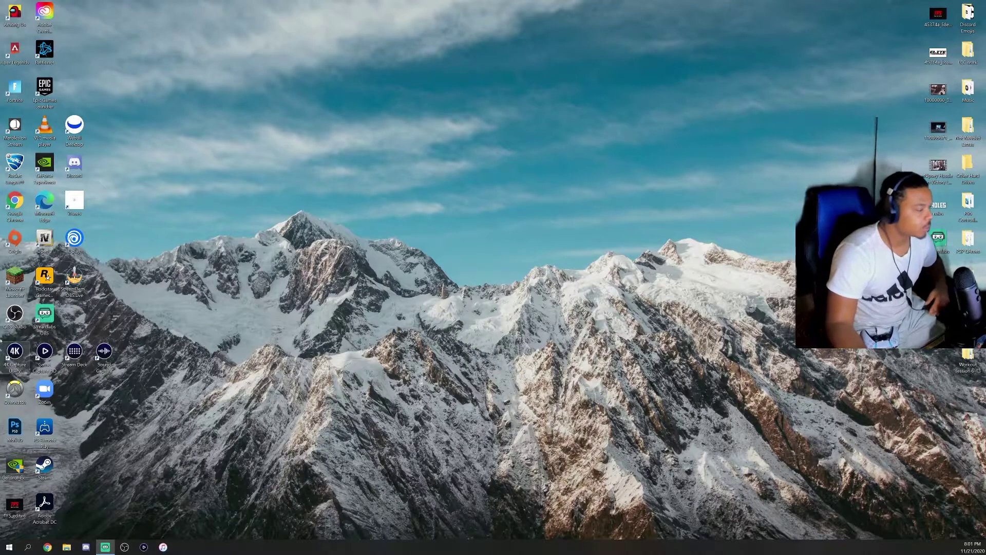
# Step: Launch 4K Capture Utility from the desktop icon and open its Preferences
pyautogui.doubleClick(14, 352)
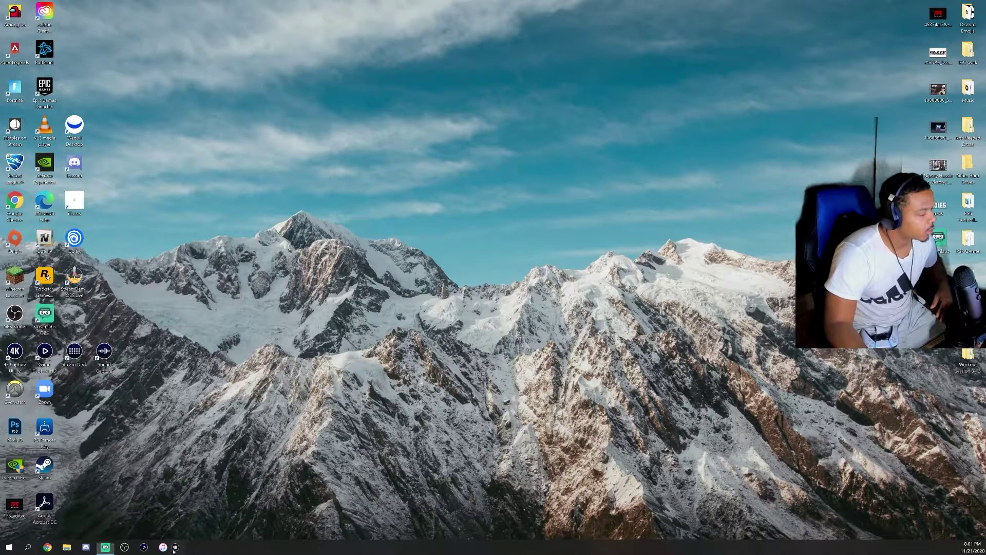
pyautogui.doubleClick(14, 352)
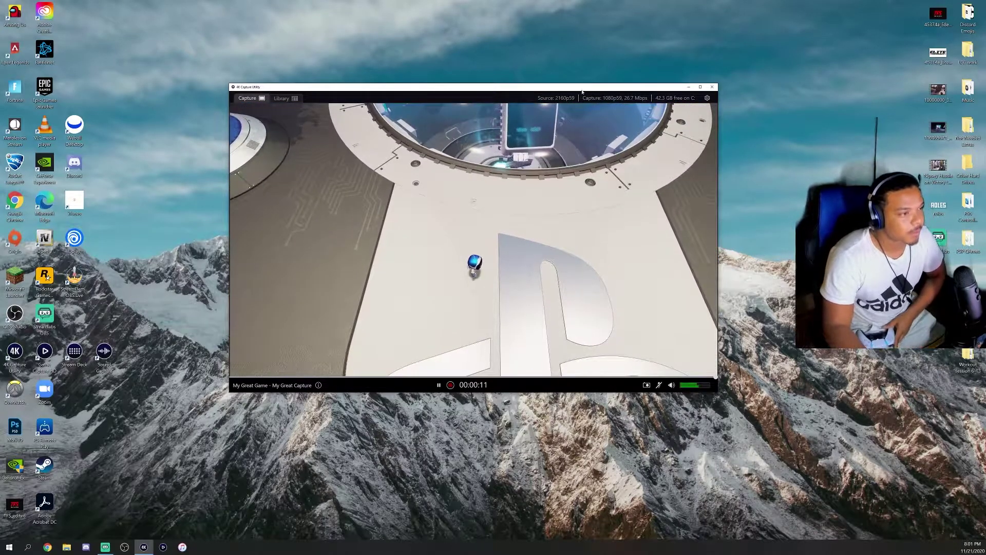
pyautogui.click(708, 97)
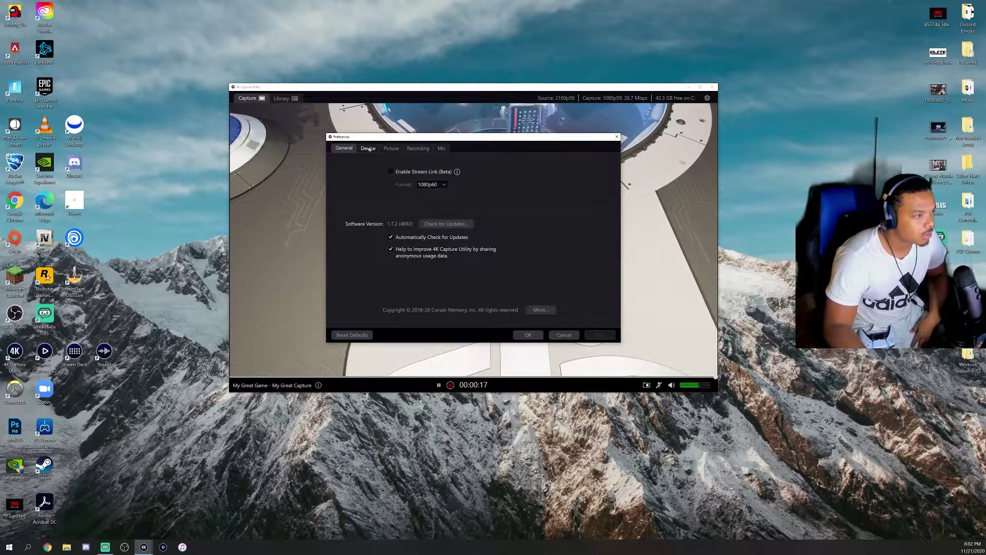
# Step: On the Device settings, choose Game Capture 4K60 Pro MK.2 as the capture device
pyautogui.click(340, 148)
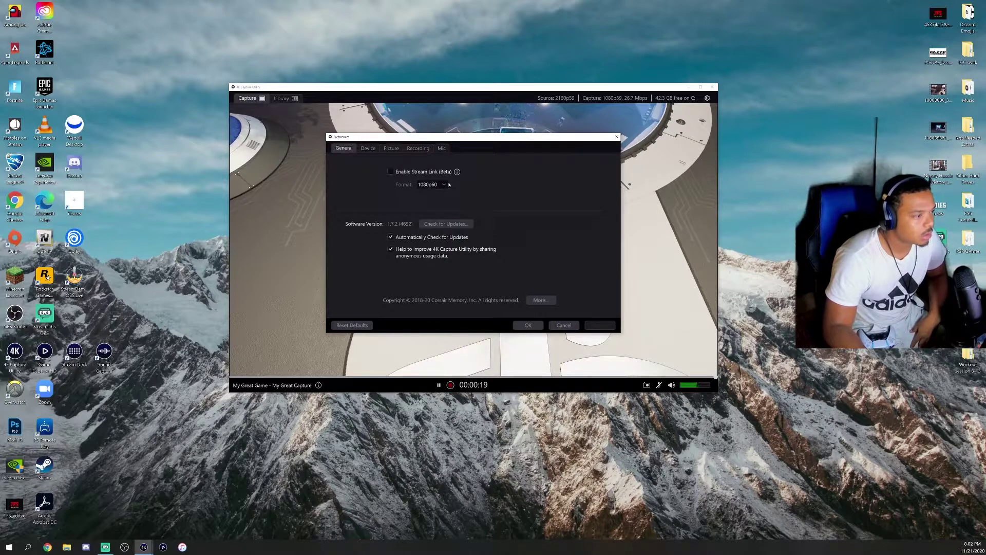
pyautogui.click(369, 148)
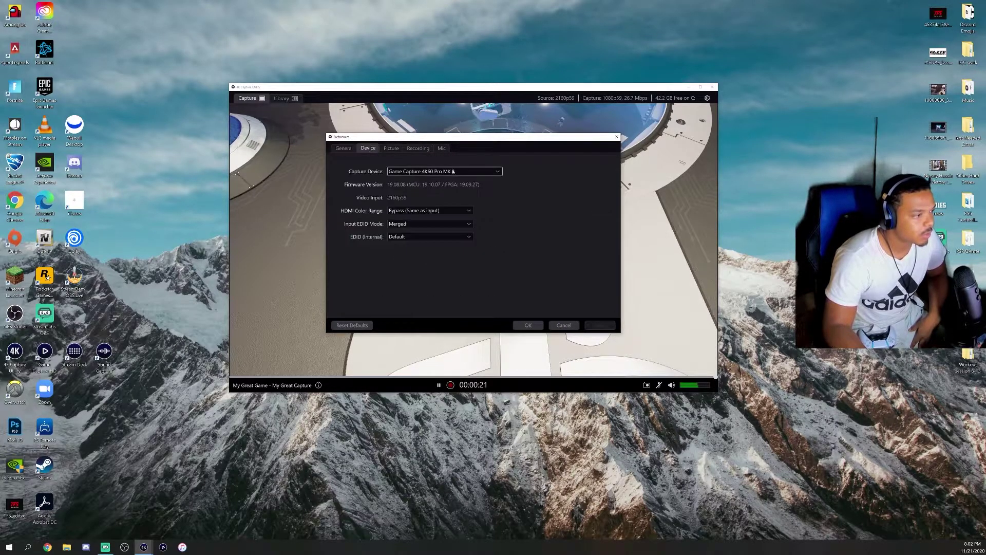
pyautogui.click(436, 172)
pyautogui.click(436, 181)
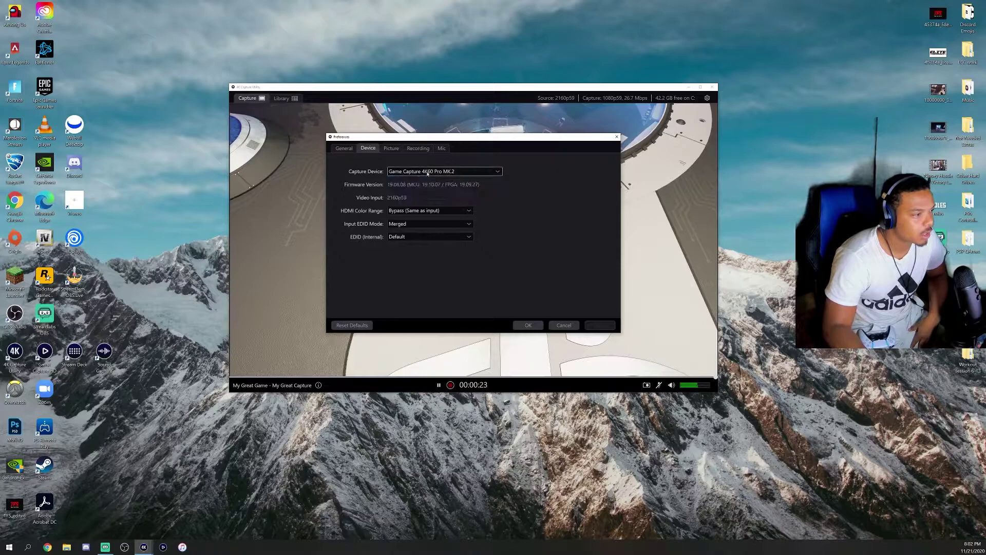
pyautogui.click(436, 172)
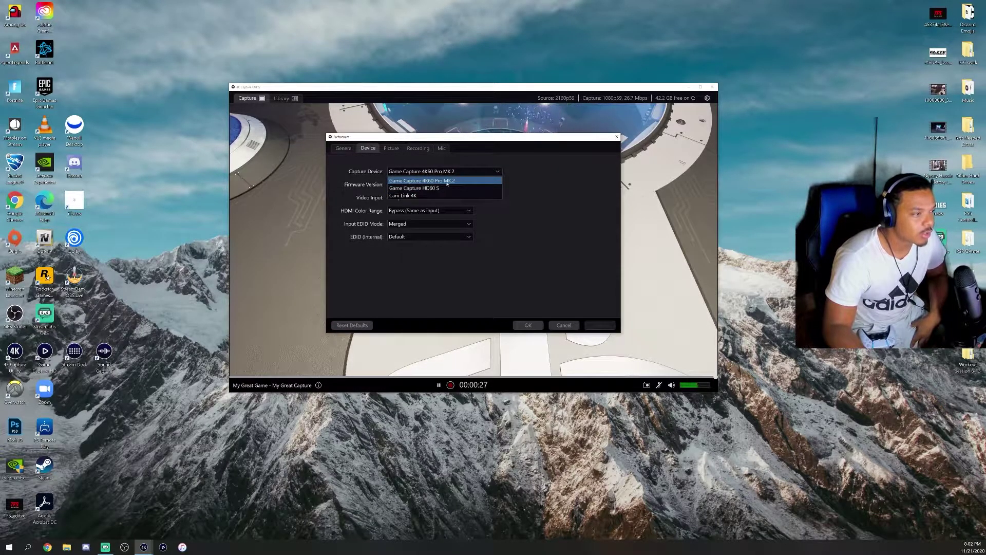
pyautogui.click(441, 182)
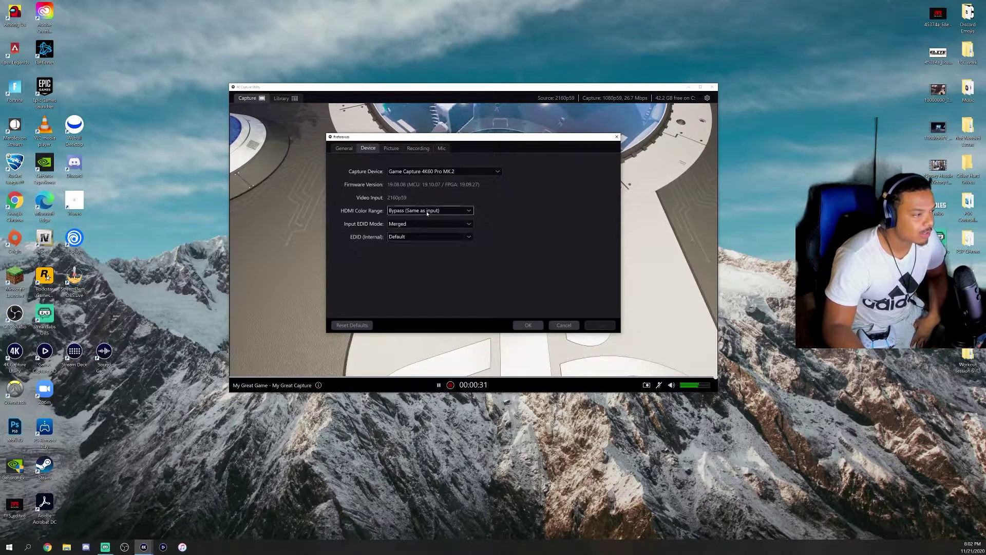
# Step: Keep HDMI colour range Bypass, input EDID mode Merged and internal EDID Default
pyautogui.click(427, 211)
pyautogui.click(427, 214)
pyautogui.click(427, 212)
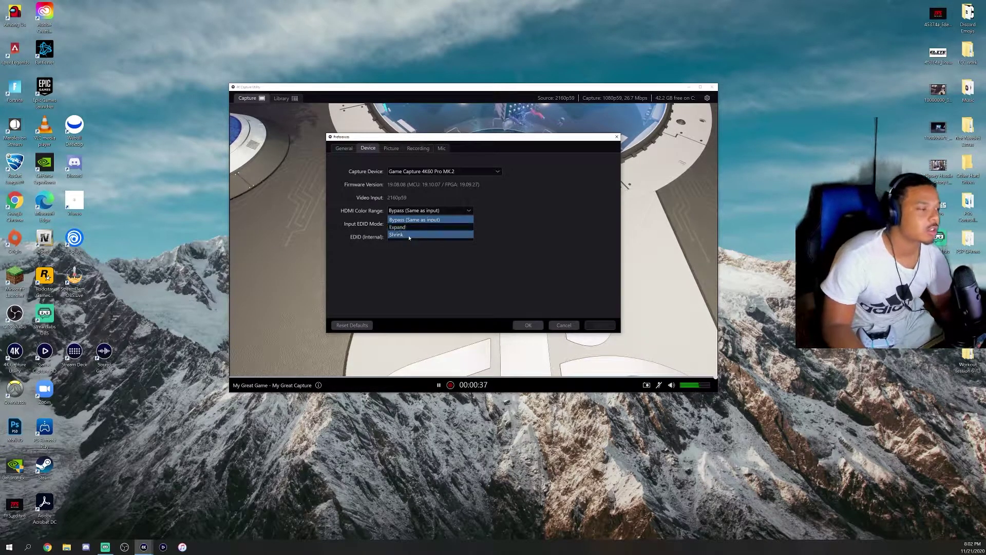
pyautogui.press('Escape')
pyautogui.click(406, 225)
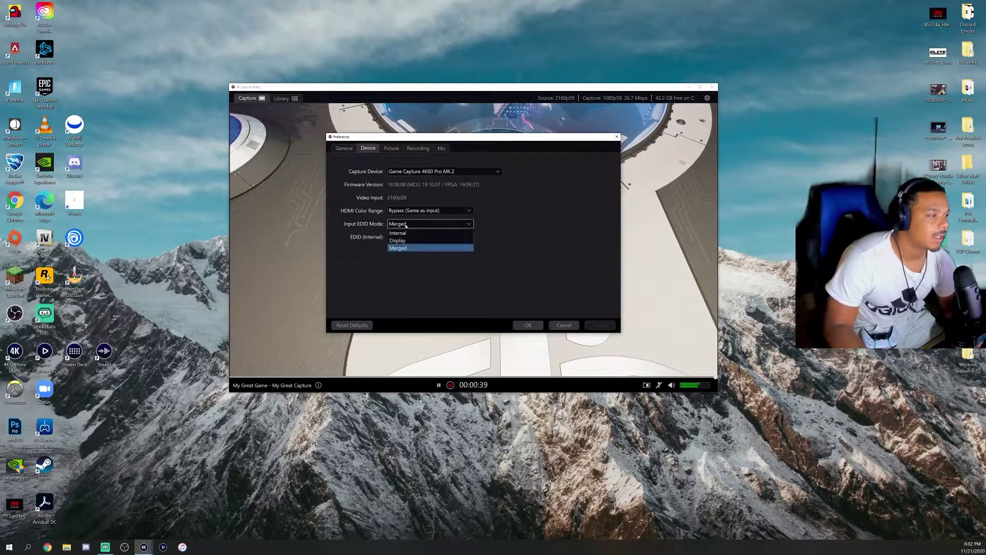
pyautogui.click(406, 224)
pyautogui.click(395, 237)
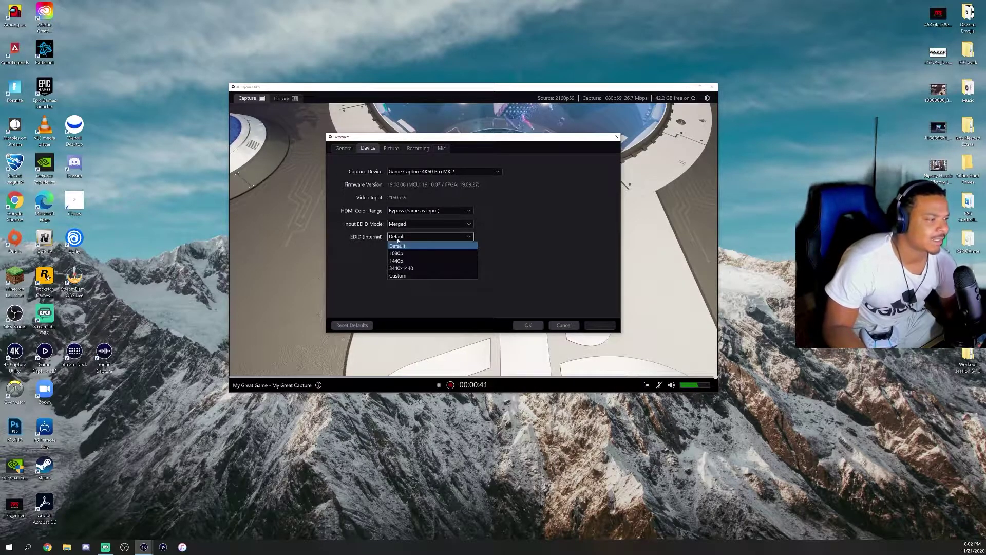
pyautogui.click(403, 245)
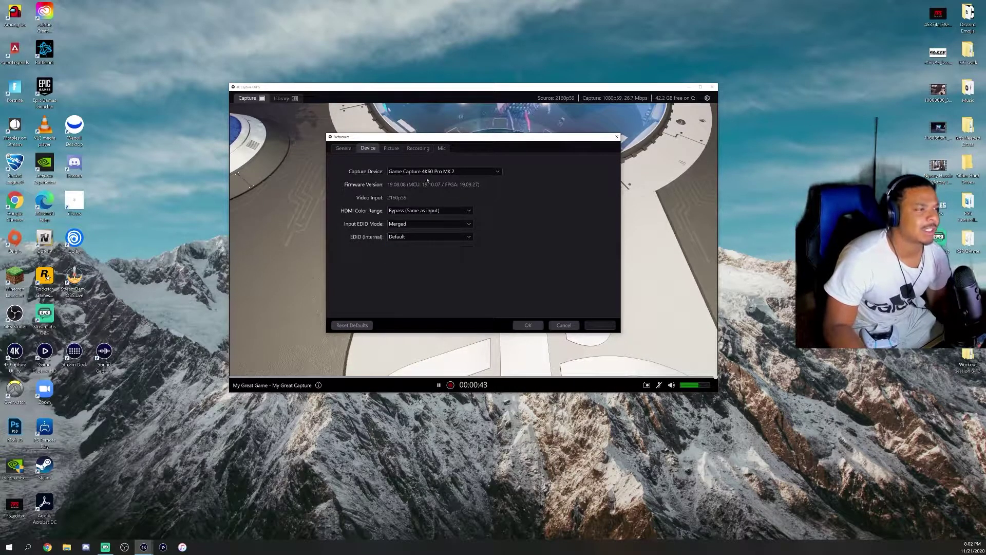
pyautogui.click(392, 148)
pyautogui.click(416, 148)
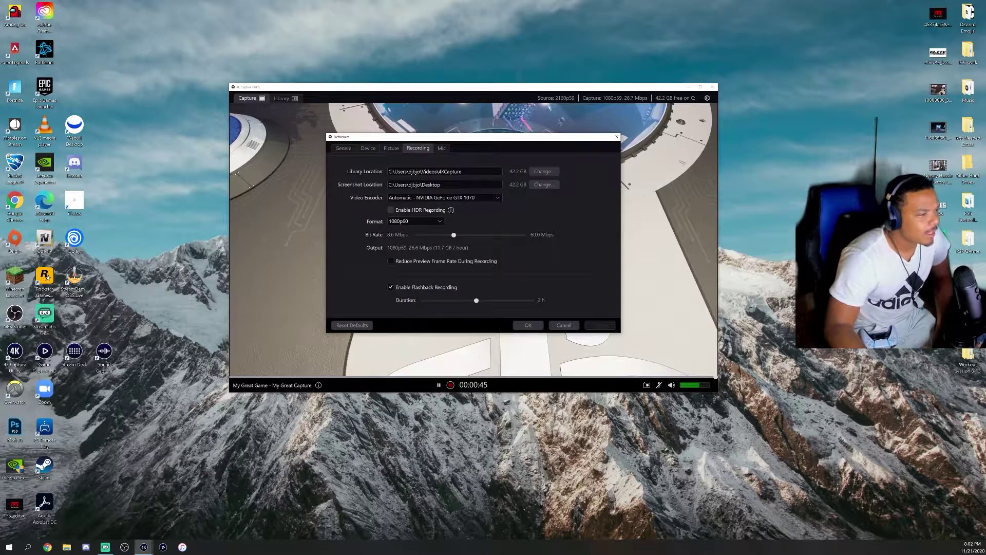
# Step: Set recording to 2160p60 with HDR and a 140 Mbps bit rate
pyautogui.click(415, 221)
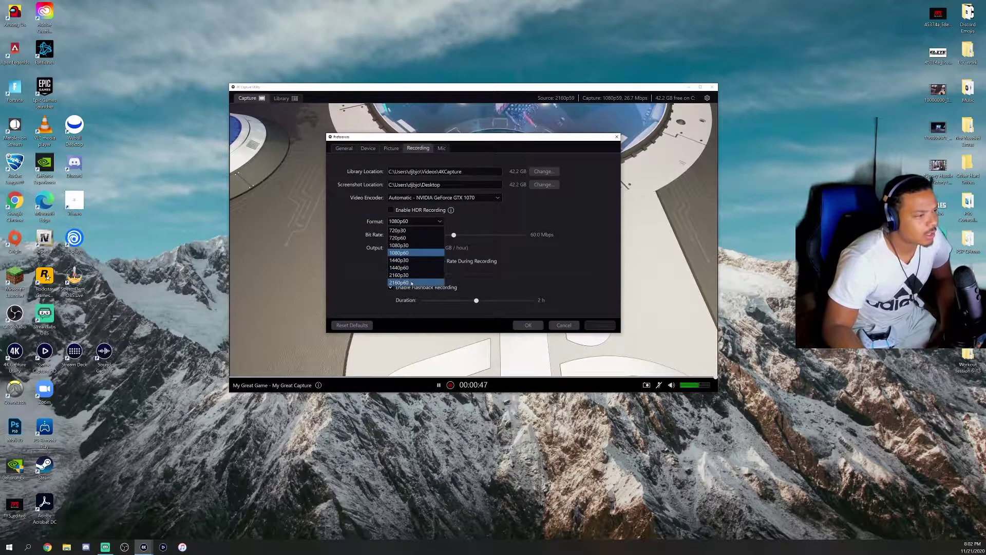
pyautogui.click(412, 282)
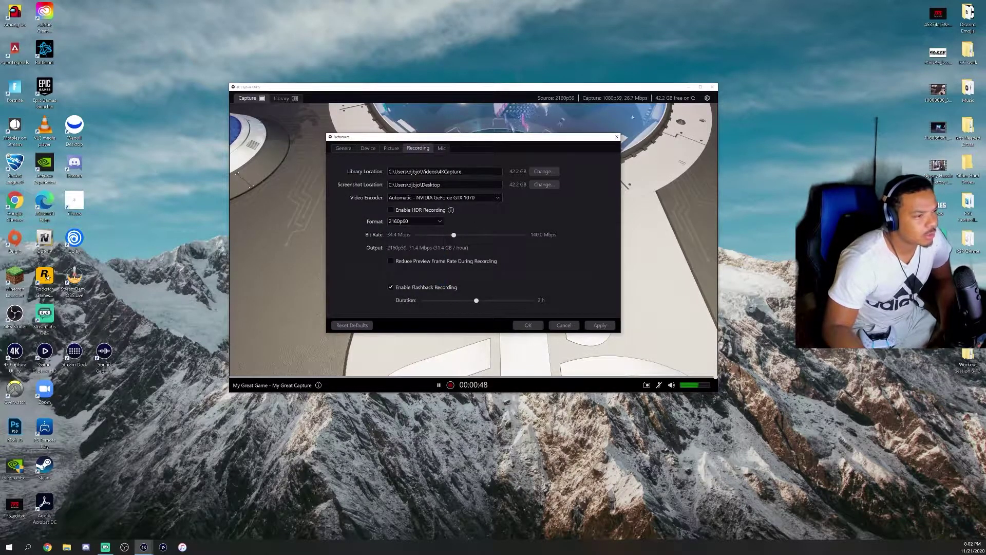
pyautogui.click(391, 210)
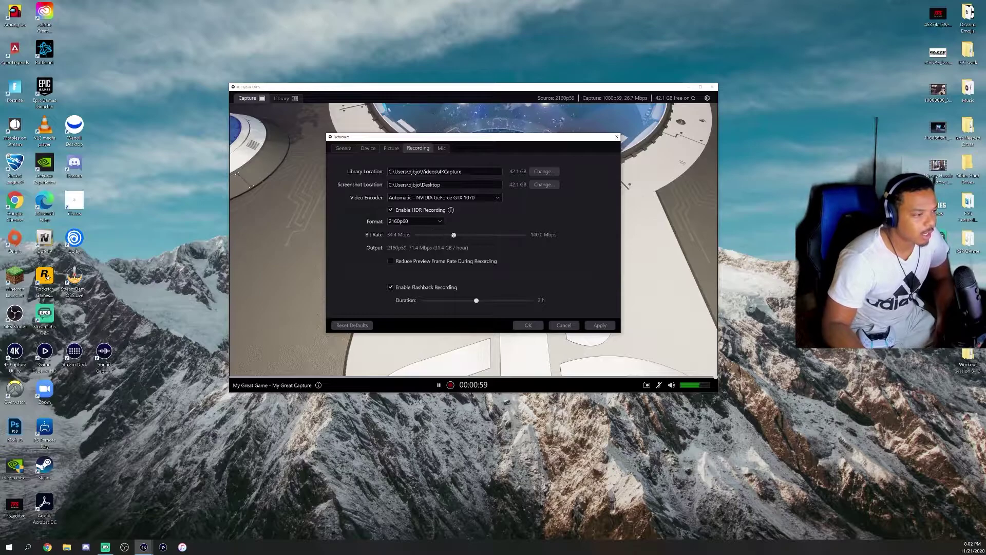
pyautogui.moveTo(453, 235); pyautogui.dragTo(525, 235)
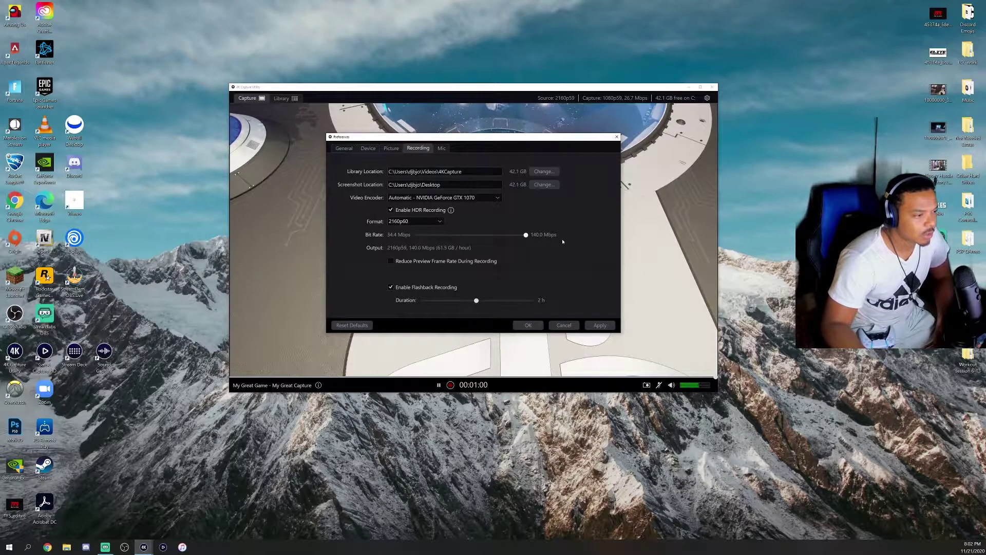
# Step: Reduce preview frame rate during recording and cut flashback duration to 30 min
pyautogui.click(395, 261)
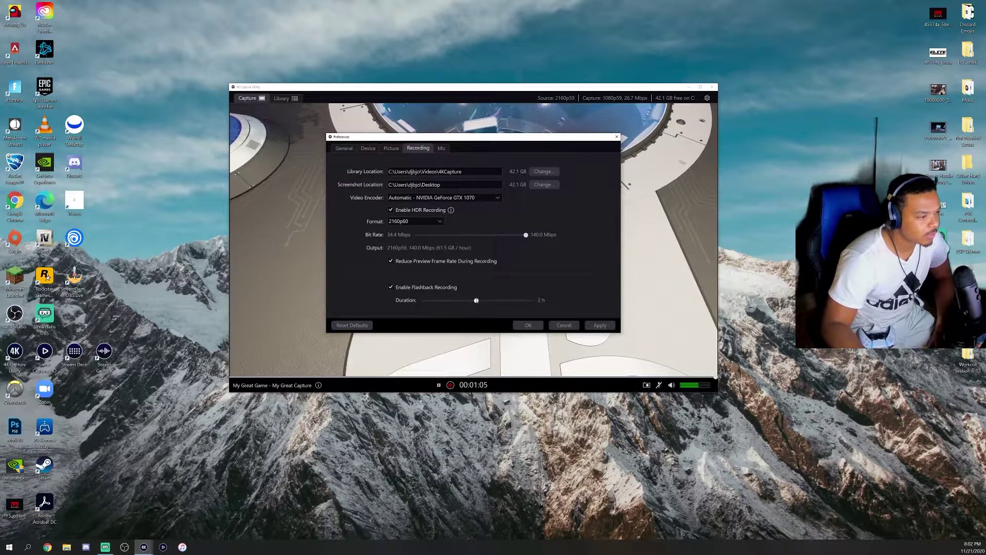
pyautogui.moveTo(476, 300); pyautogui.dragTo(434, 304)
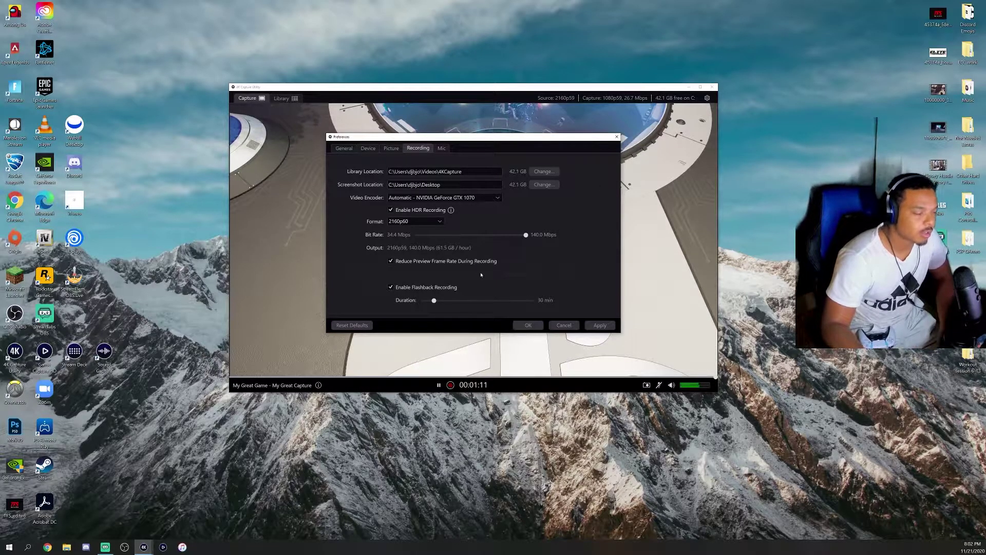
pyautogui.click(441, 148)
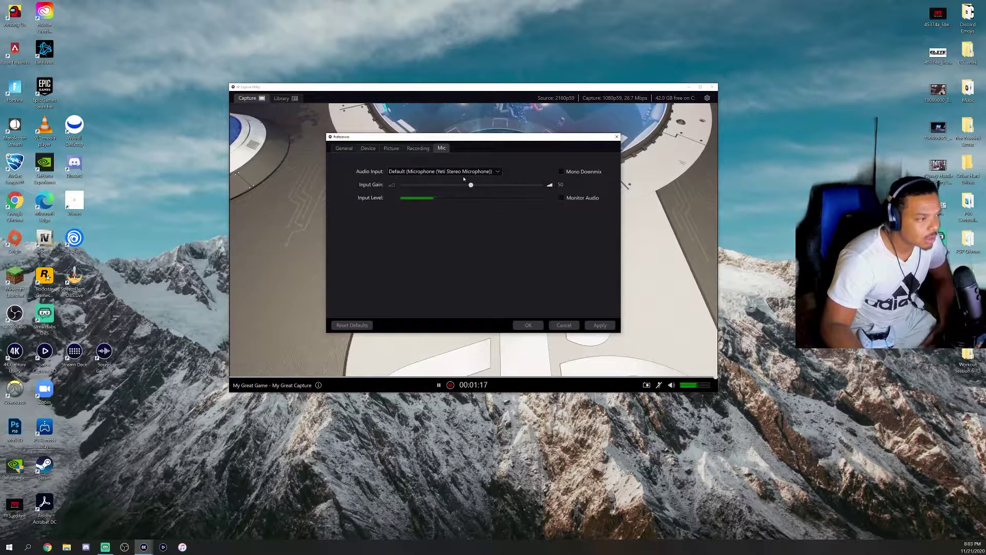
# Step: Apply the new recording settings, confirm the flashback restart, and close Preferences
pyautogui.click(345, 150)
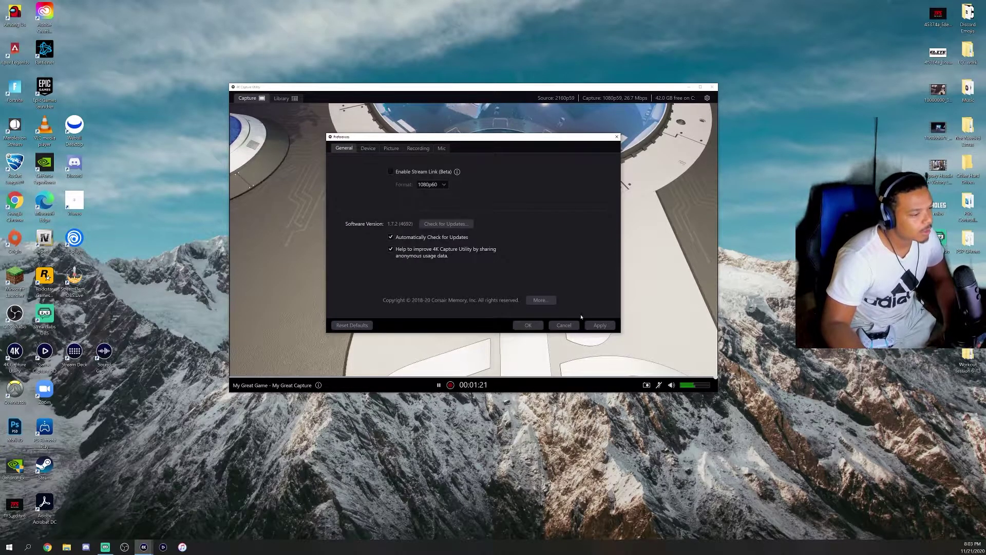
pyautogui.click(600, 325)
pyautogui.click(502, 261)
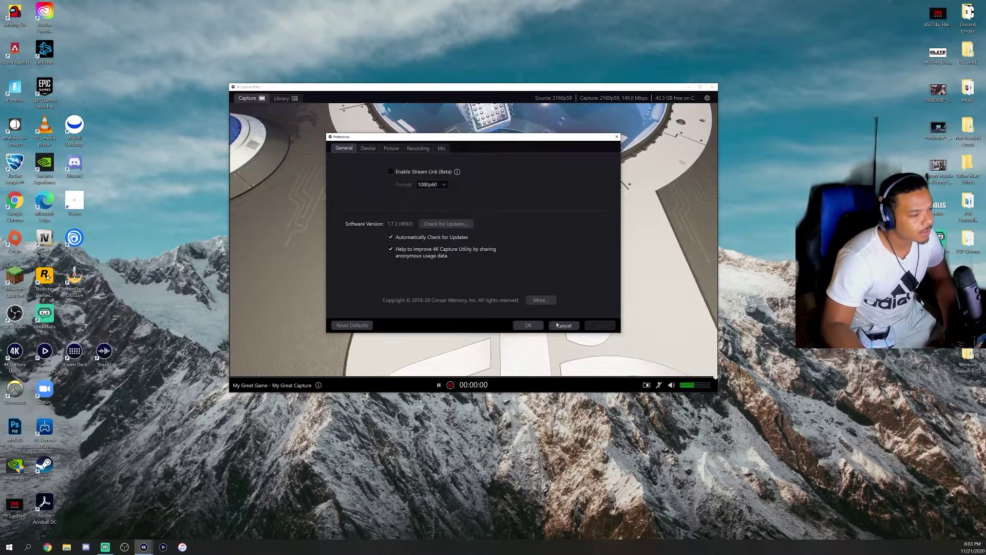
pyautogui.click(528, 325)
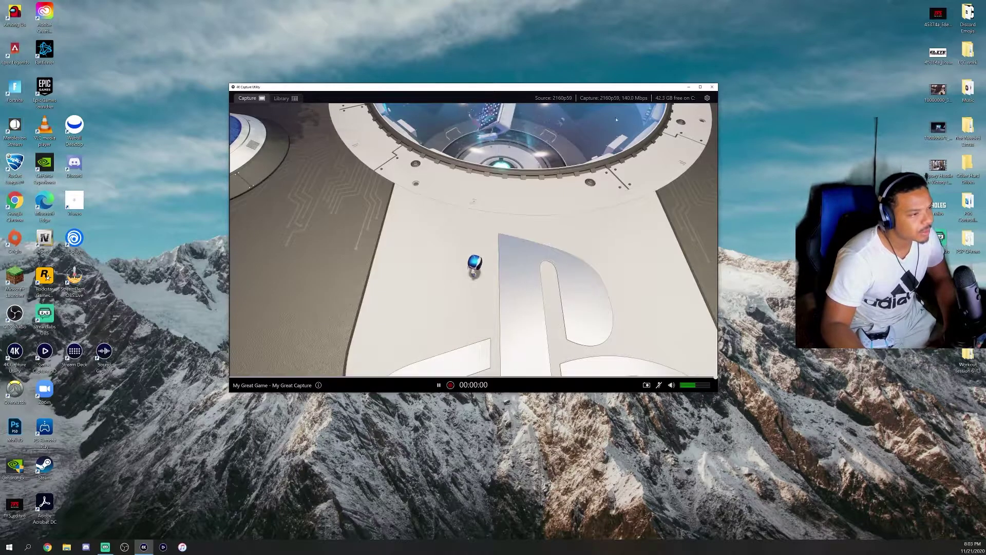
# Step: Check for updates and confirm version 1.7.2 is current
pyautogui.click(707, 98)
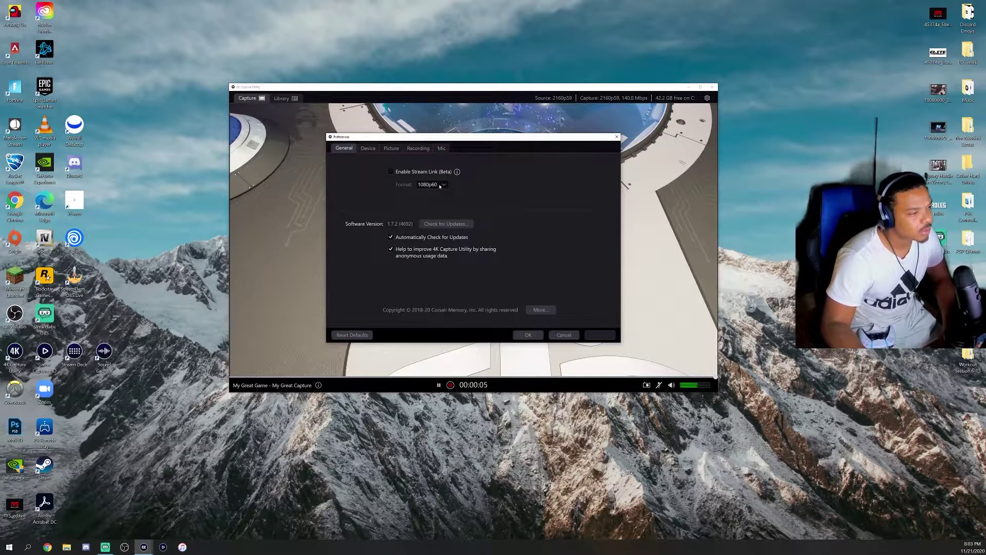
pyautogui.click(445, 224)
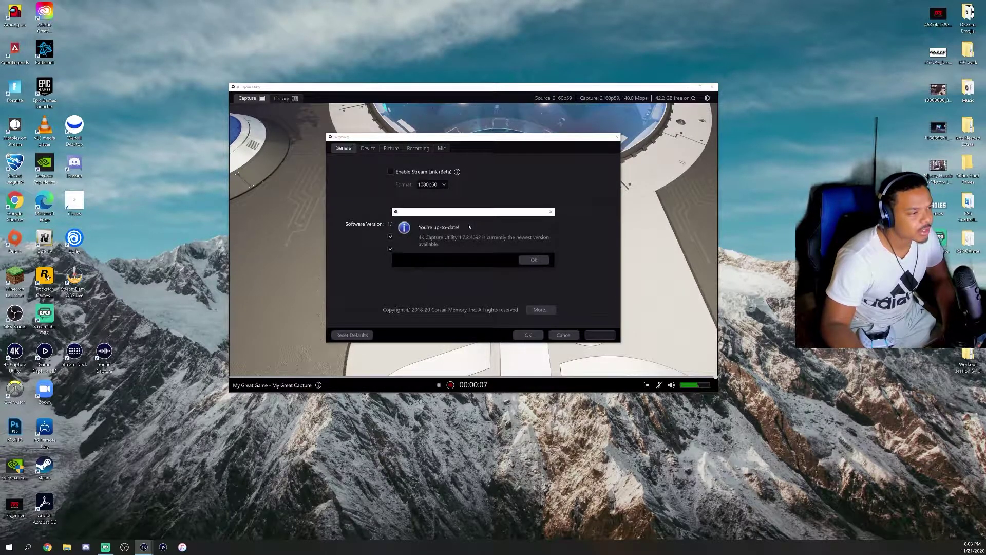
pyautogui.click(532, 260)
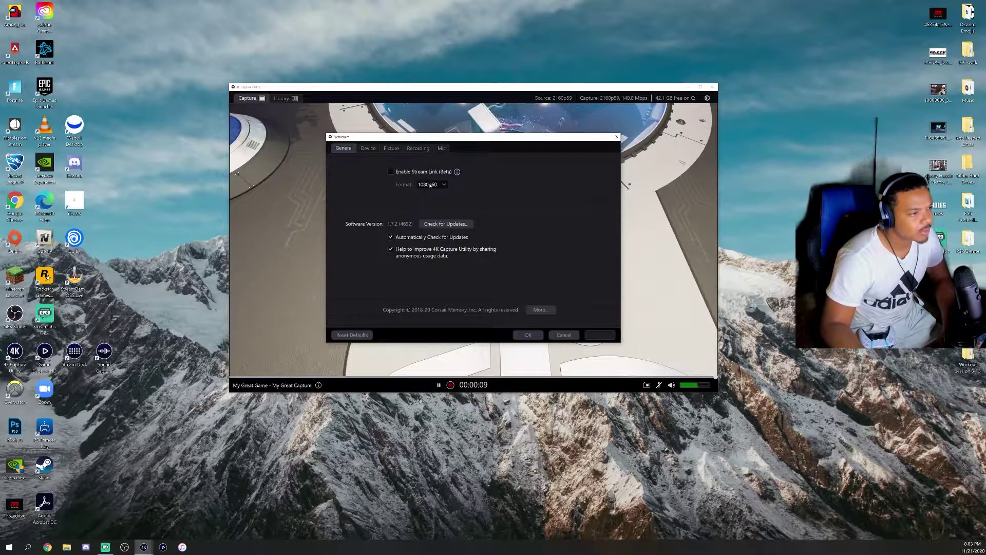
# Step: Move and enlarge the capture window to view the 2160p59 gameplay, then minimize it
pyautogui.click(616, 138)
pyautogui.moveTo(565, 86); pyautogui.dragTo(500, 48)
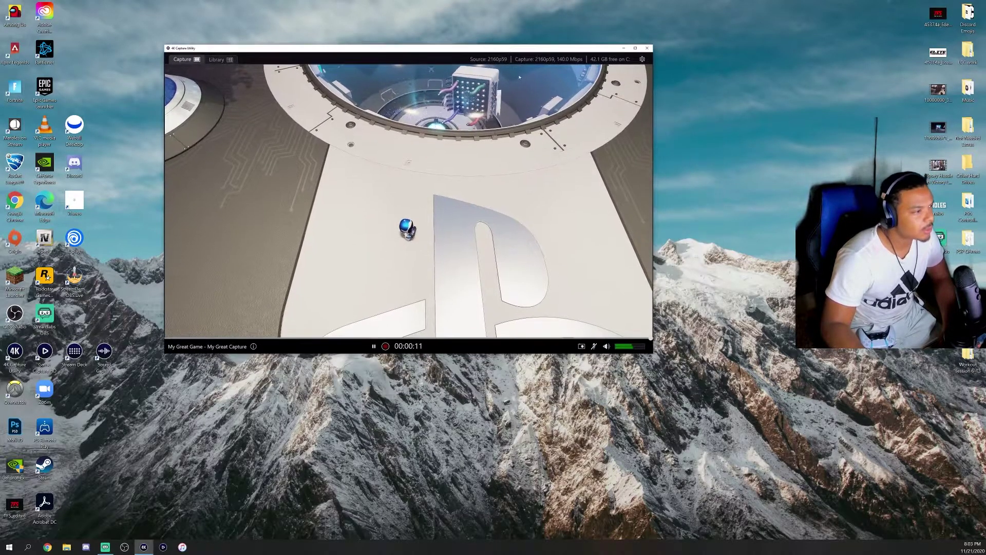
pyautogui.moveTo(653, 353); pyautogui.dragTo(884, 507)
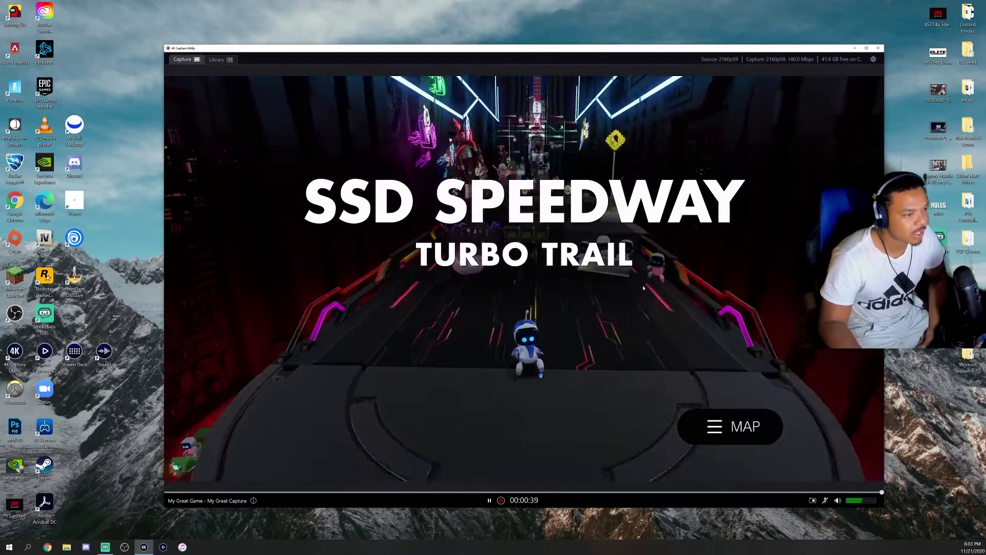
pyautogui.click(854, 48)
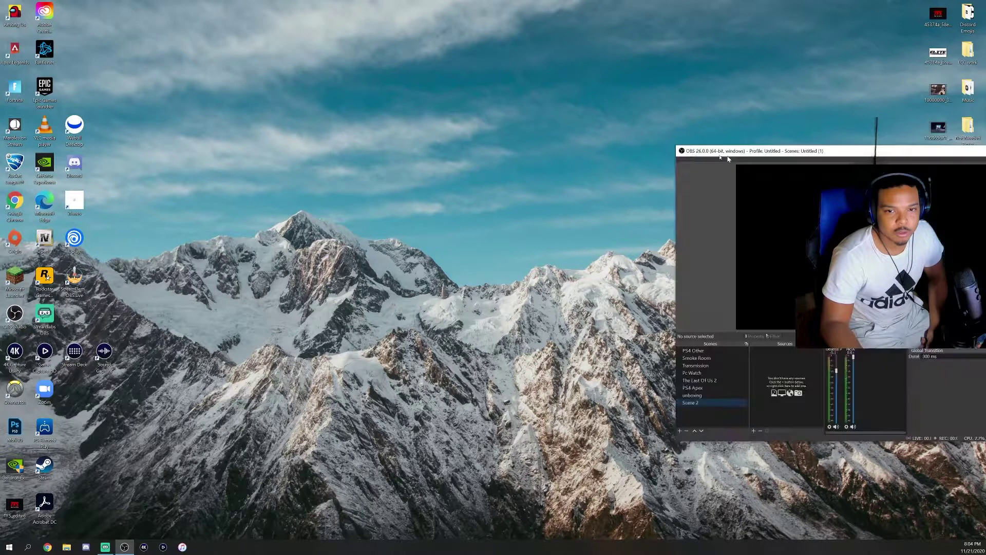
# Step: Move and resize the OBS Studio window to nearly full screen
pyautogui.moveTo(895, 149); pyautogui.dragTo(329, 60)
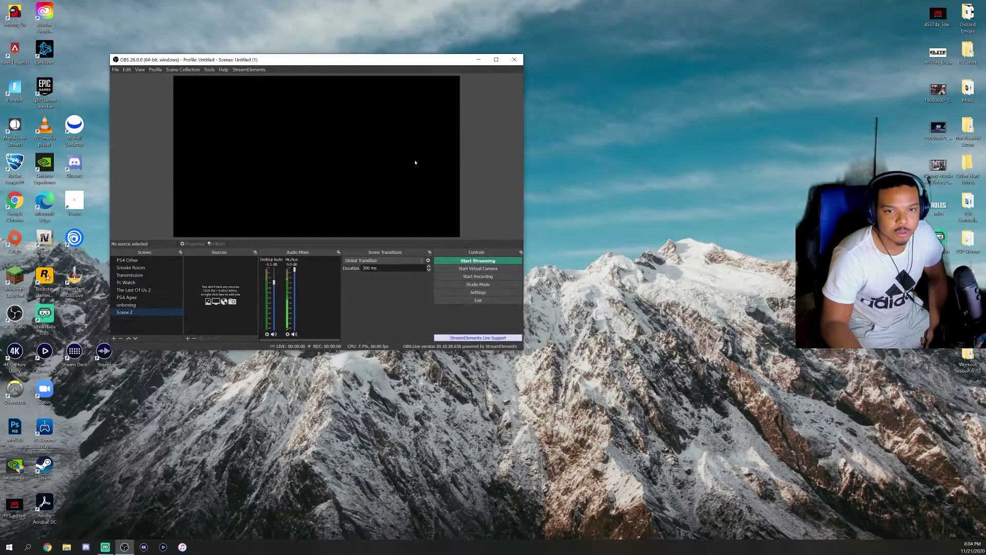
pyautogui.moveTo(523, 351); pyautogui.dragTo(969, 530)
pyautogui.moveTo(667, 65); pyautogui.dragTo(567, 24)
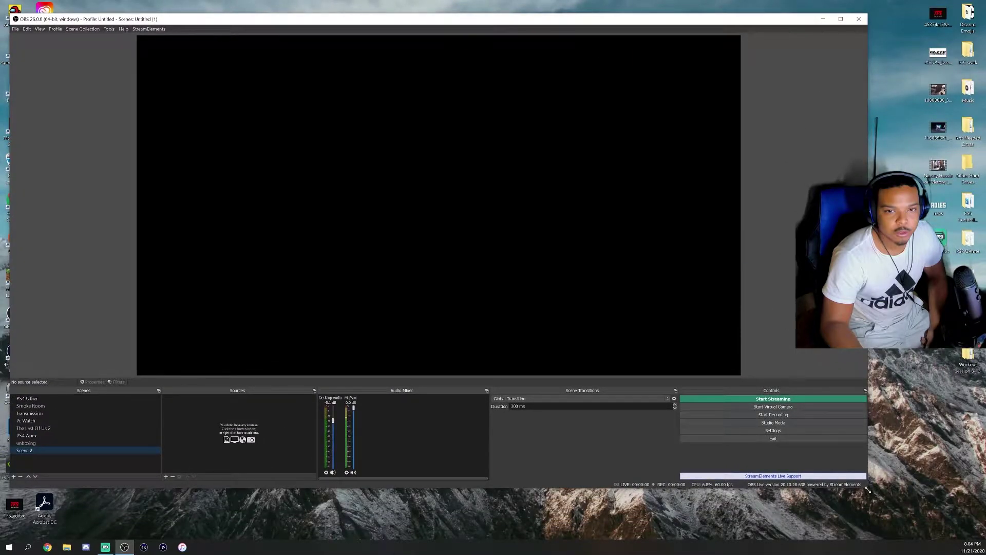
pyautogui.moveTo(868, 490); pyautogui.dragTo(978, 533)
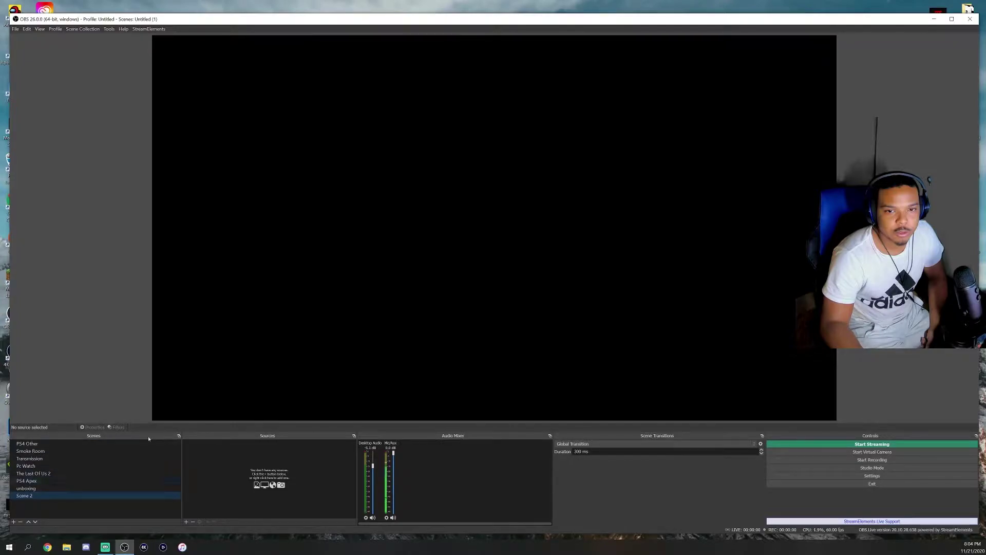
# Step: Add the existing 4k60 Pro Mk.2 video capture source to Scene 2
pyautogui.click(187, 522)
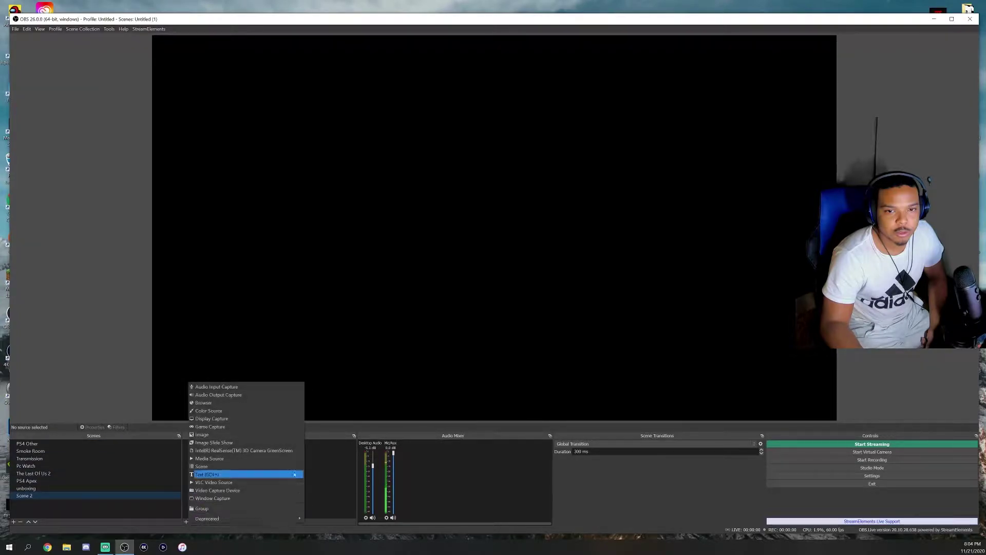
pyautogui.click(240, 491)
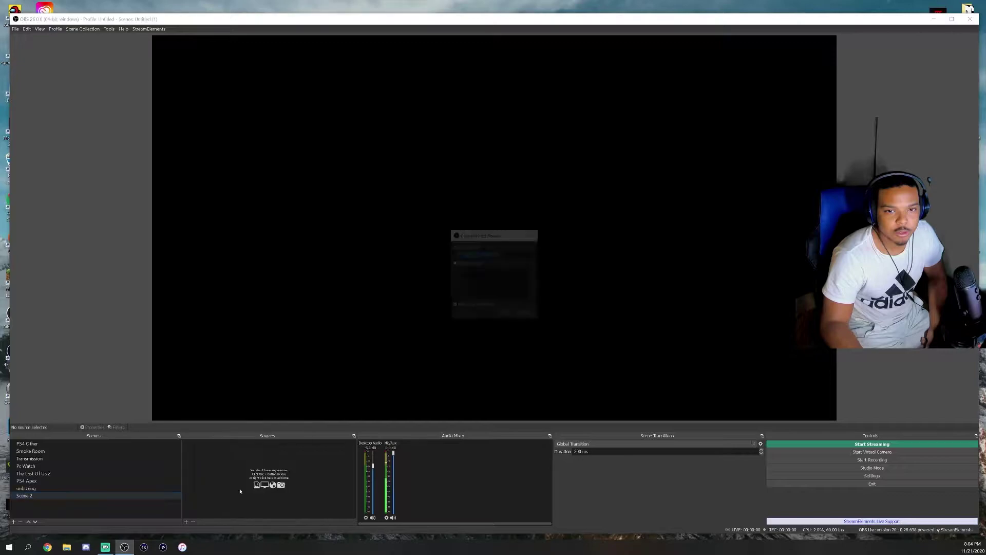
pyautogui.click(463, 265)
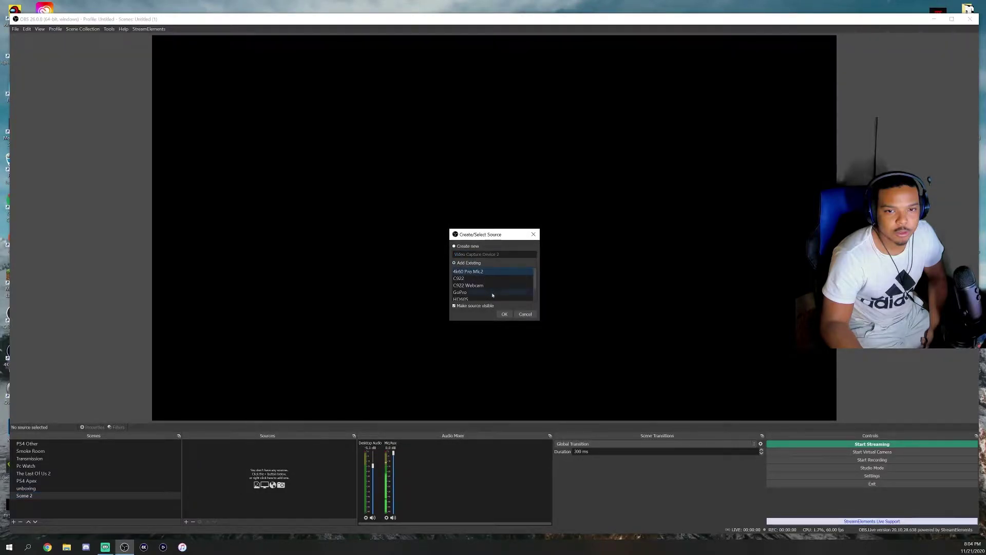
pyautogui.click(505, 314)
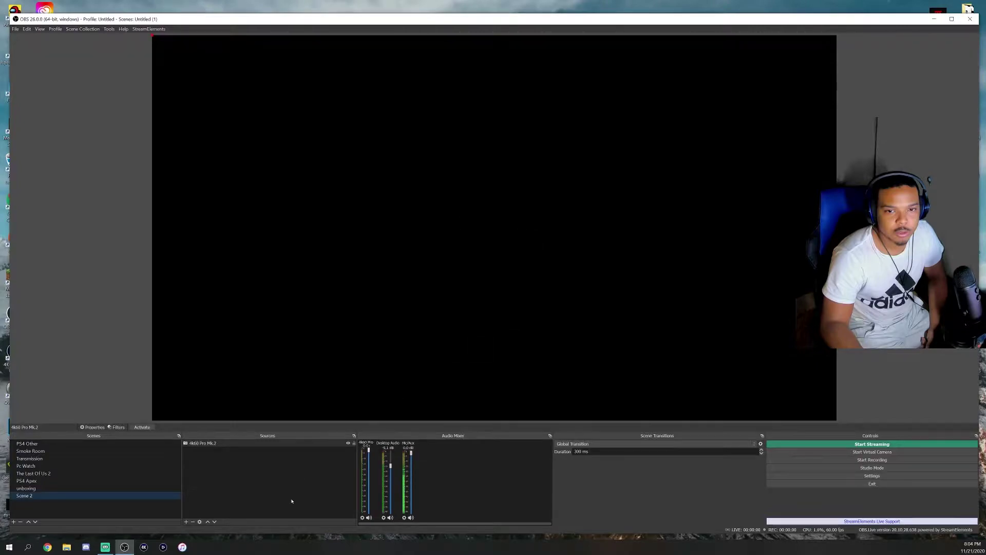
# Step: Set the 4k60 Pro Mk.2 source's device to Game Capture 4K60 Pro MK.2 Video
pyautogui.rightClick(298, 444)
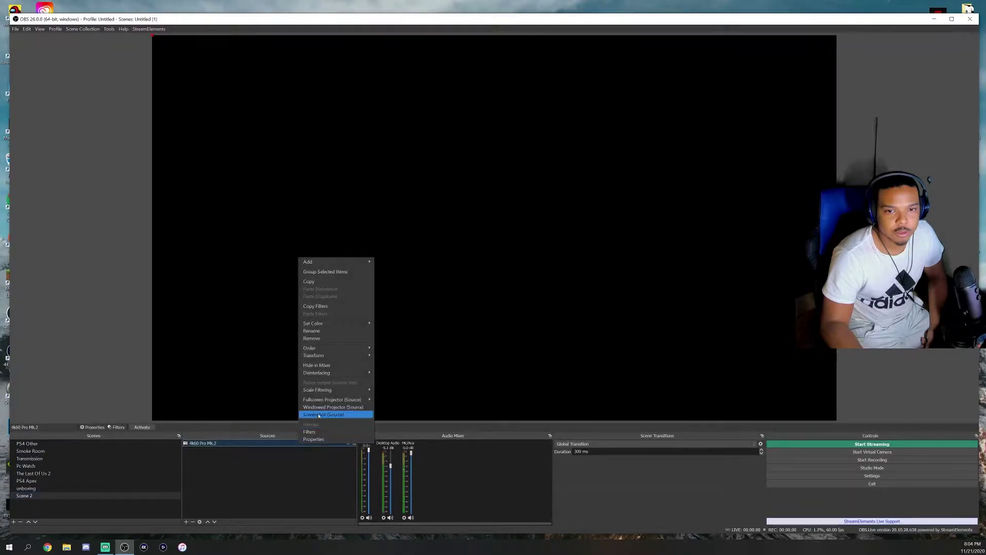
pyautogui.click(314, 439)
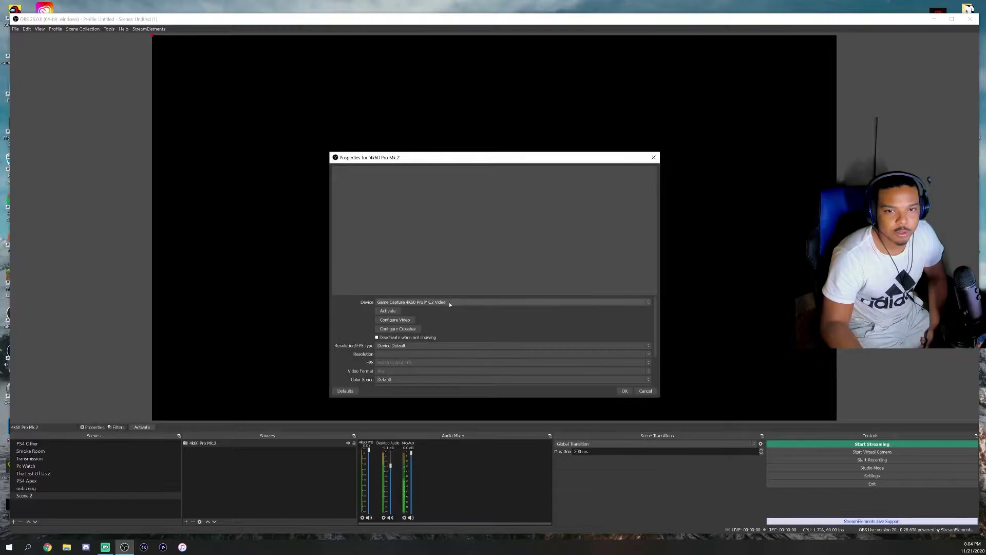
pyautogui.click(443, 302)
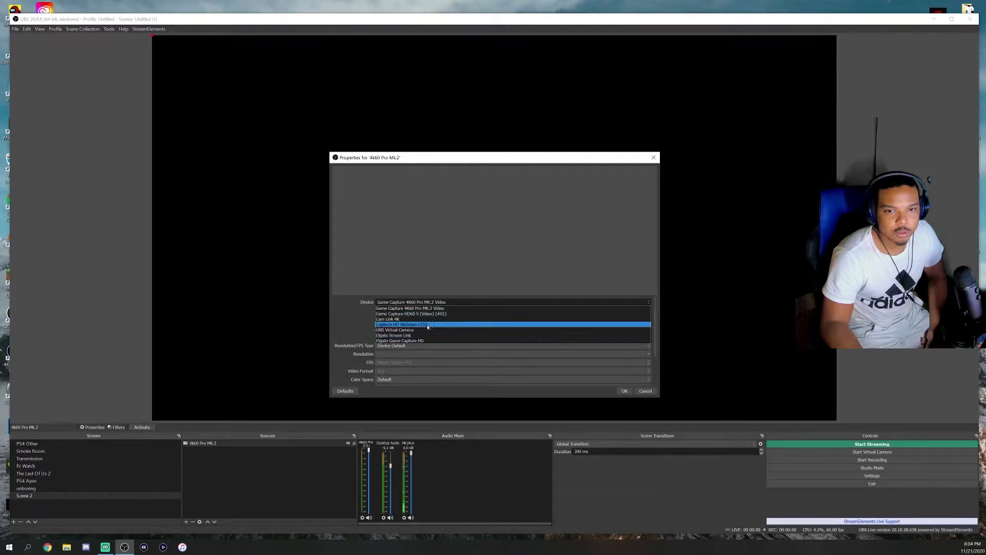
pyautogui.click(442, 308)
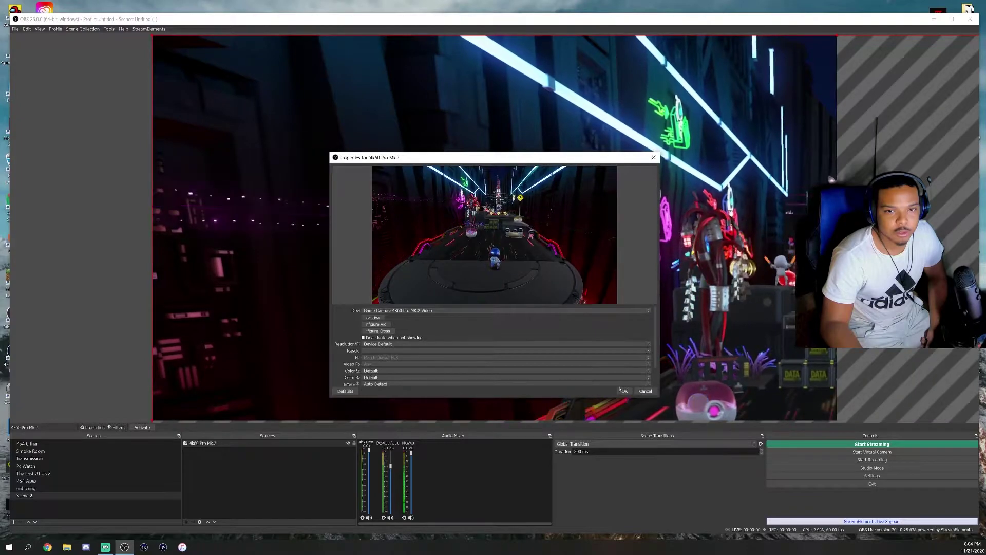
pyautogui.click(624, 391)
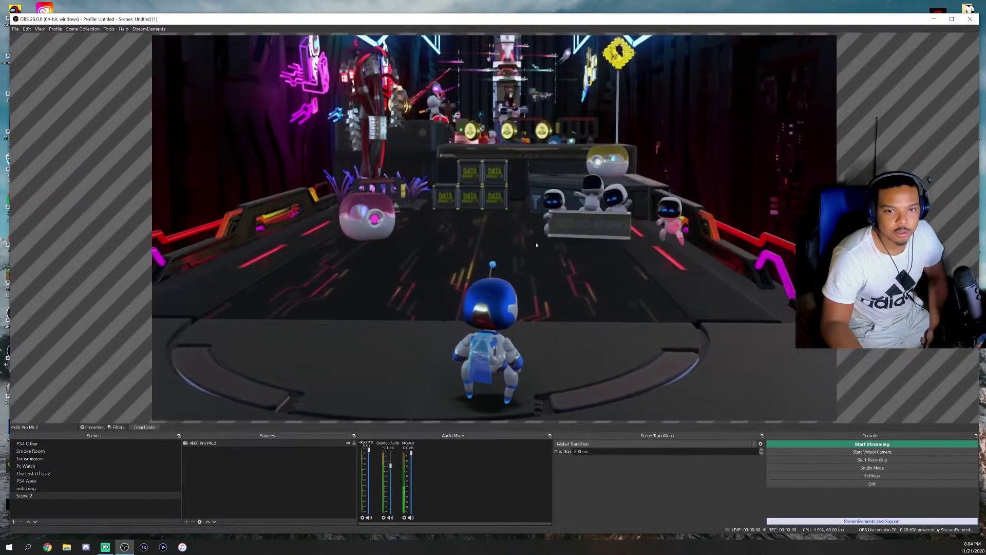
# Step: Fit the game capture to the whole preview canvas via Transform
pyautogui.rightClick(538, 240)
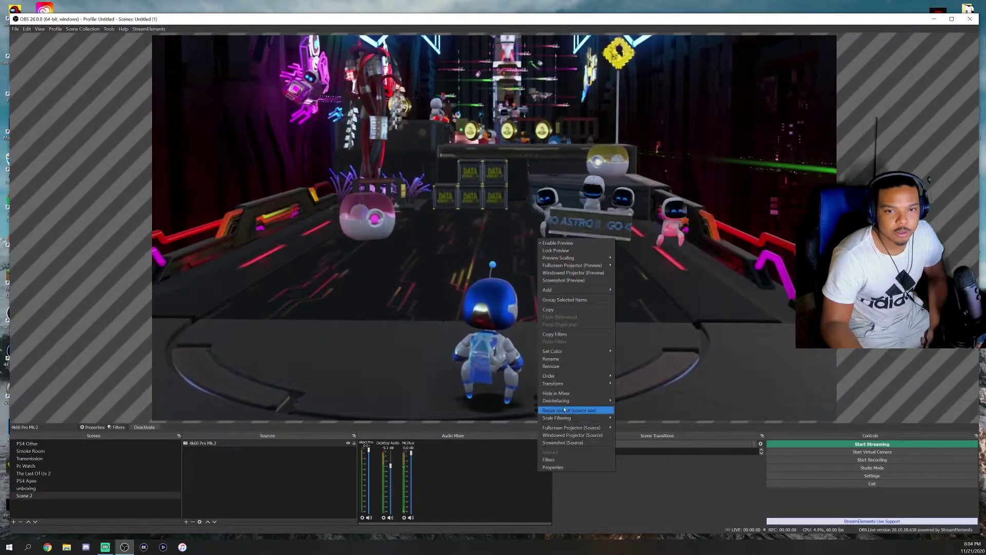
pyautogui.moveTo(566, 388)
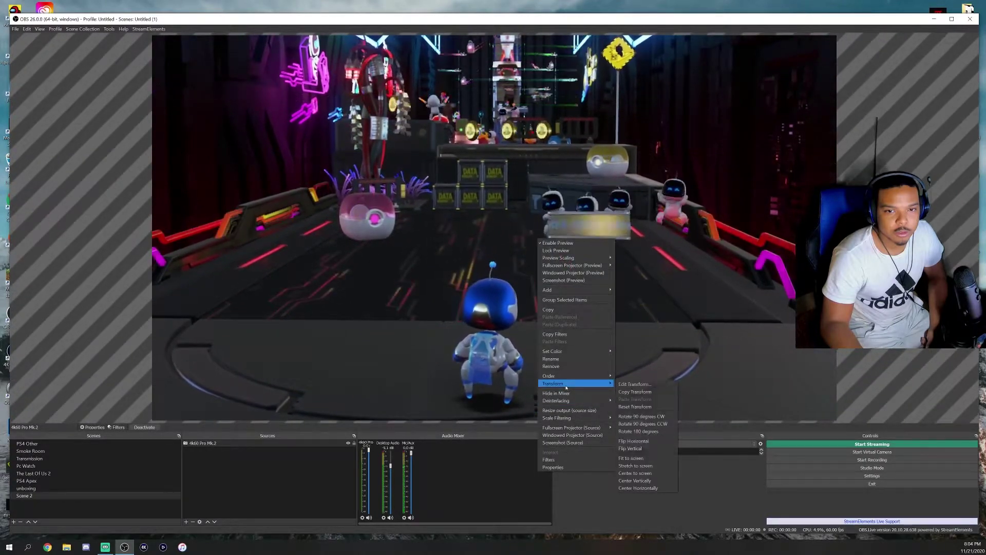
pyautogui.click(639, 458)
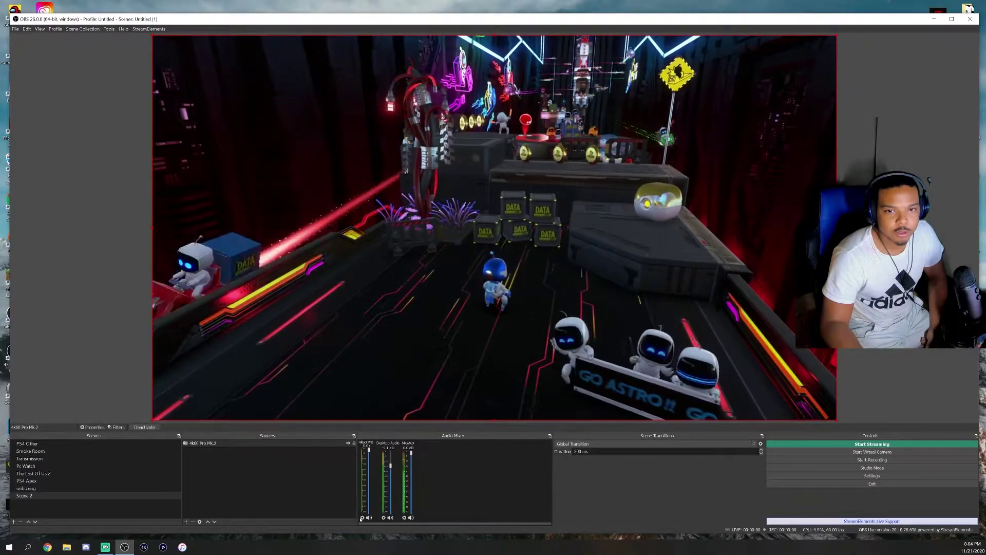
# Step: In the source properties, set Resolution/FPS Type to Custom with a chosen resolution and 60 FPS
pyautogui.rightClick(363, 436)
pyautogui.click(388, 379)
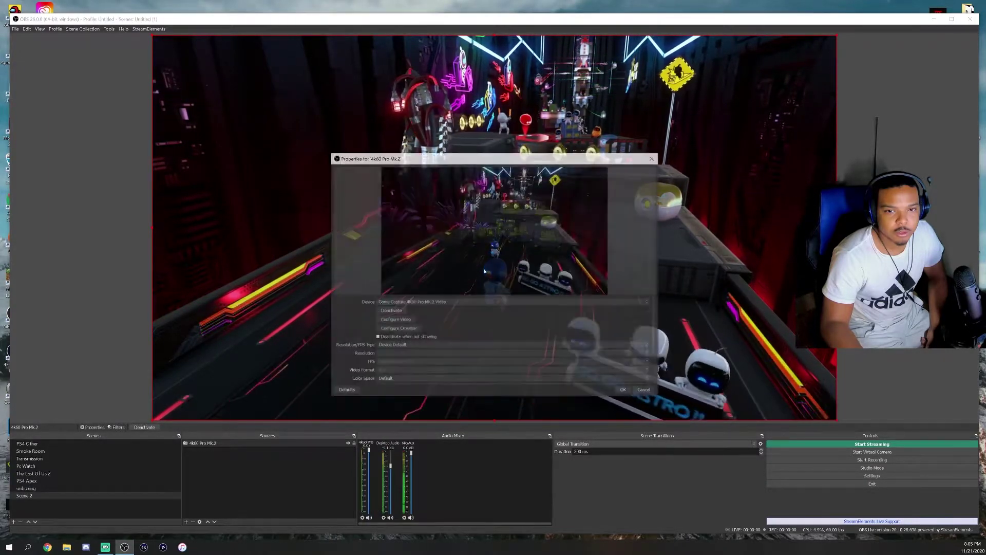
pyautogui.click(393, 345)
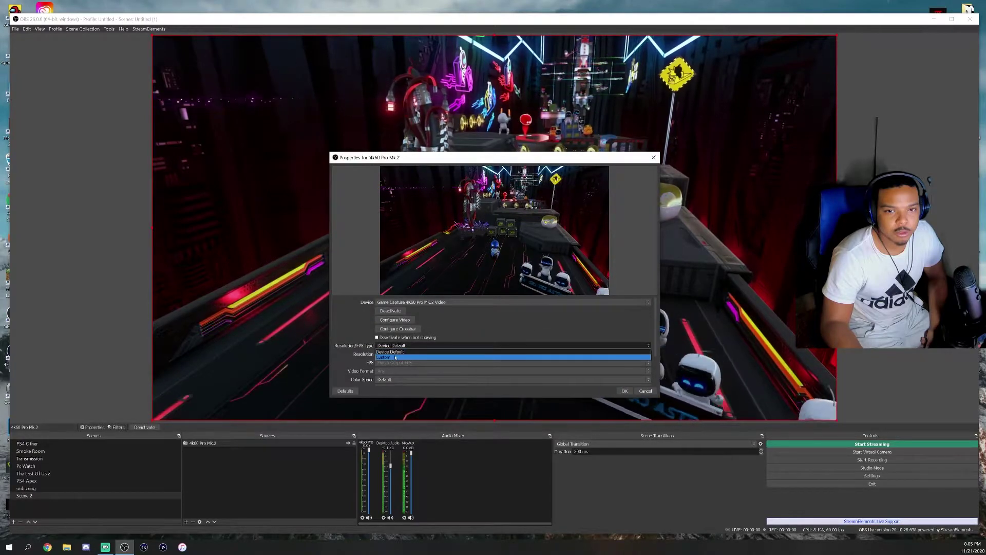
pyautogui.scroll(-2, 393, 355)
pyautogui.click(391, 314)
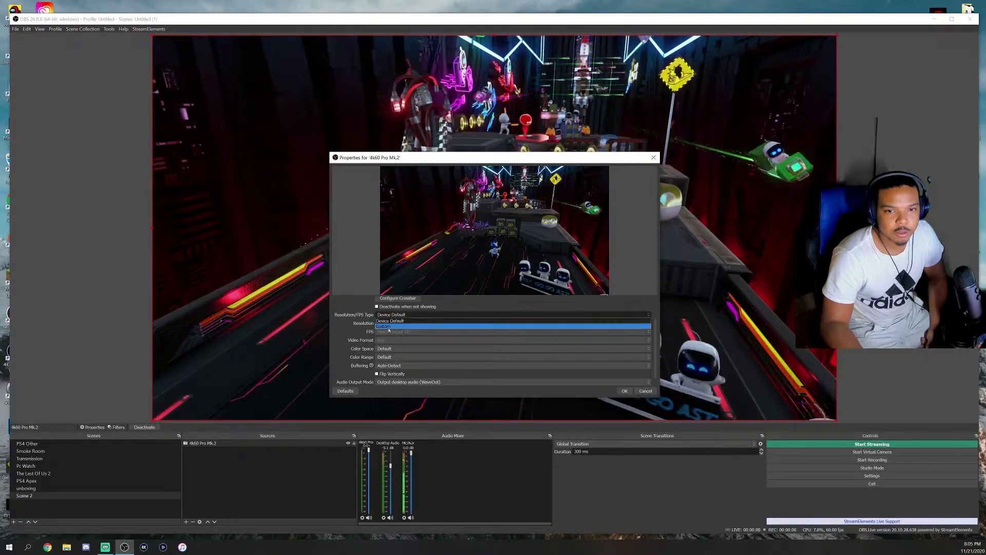
pyautogui.click(389, 327)
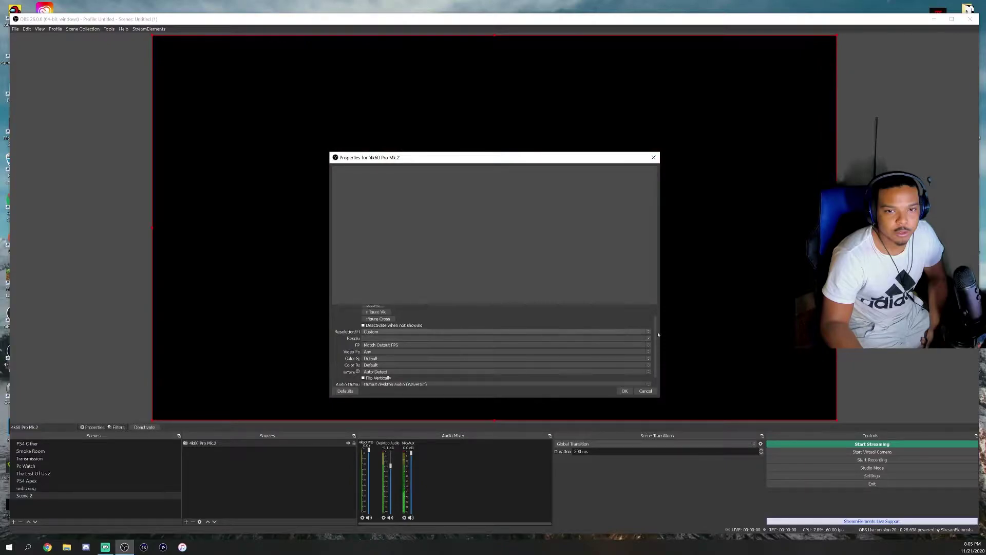
pyautogui.click(649, 339)
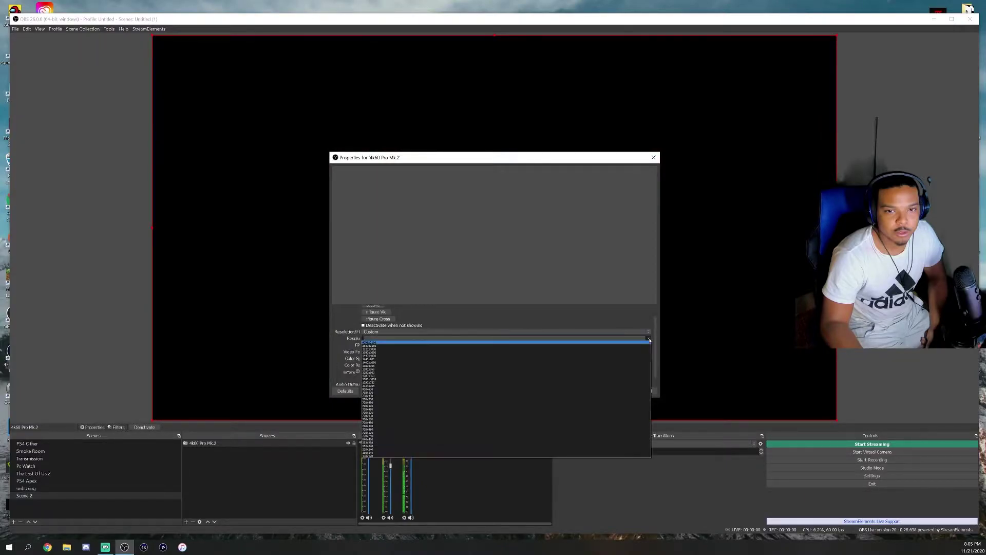
pyautogui.click(411, 347)
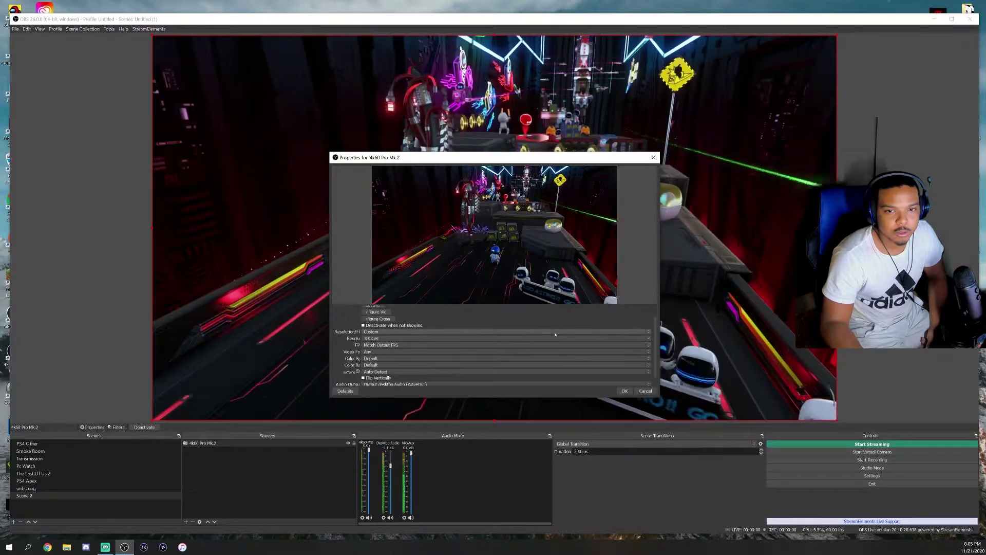
pyautogui.click(390, 345)
pyautogui.click(406, 352)
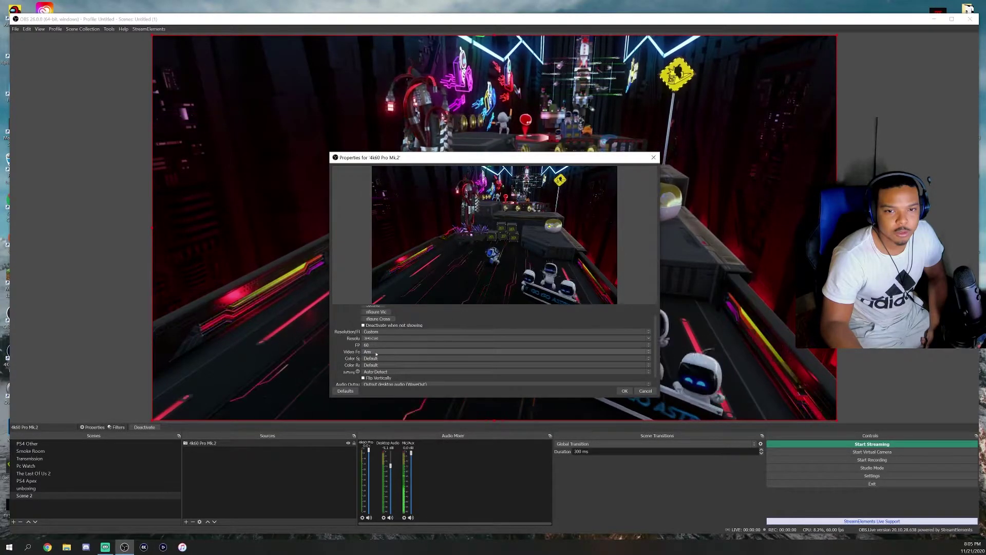
# Step: Set Audio Output Mode to 'Capture audio only' and confirm the properties
pyautogui.scroll(-1, 364, 350)
pyautogui.click(391, 375)
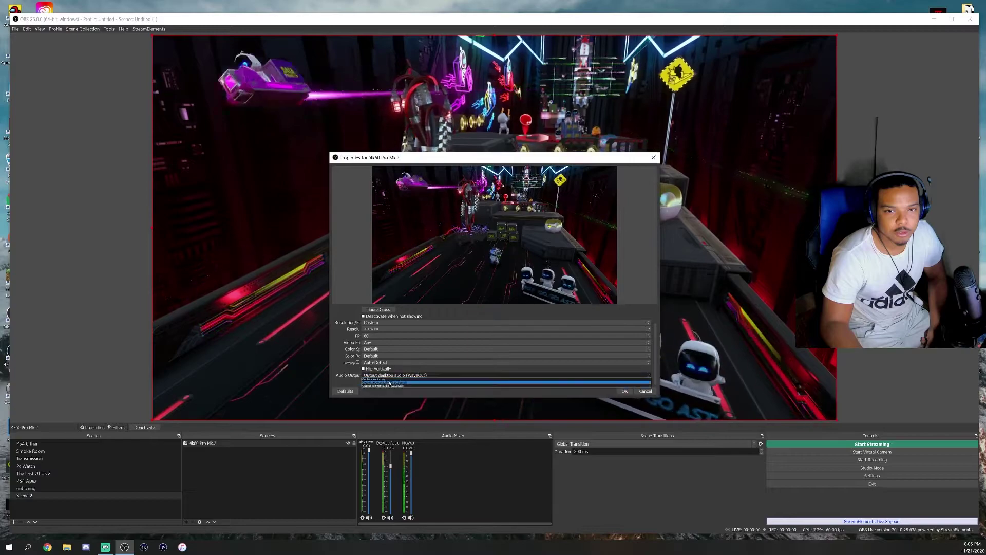
pyautogui.click(382, 380)
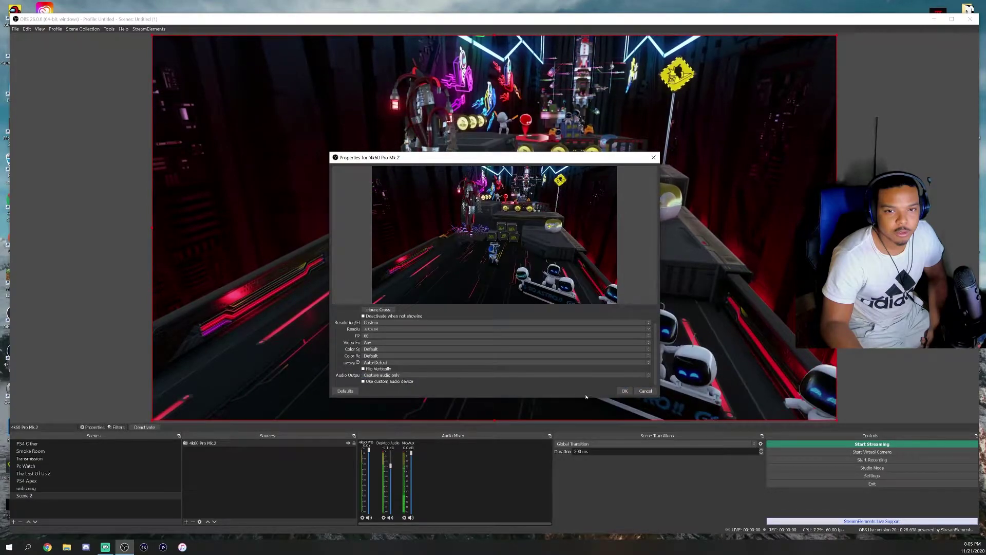
pyautogui.click(625, 391)
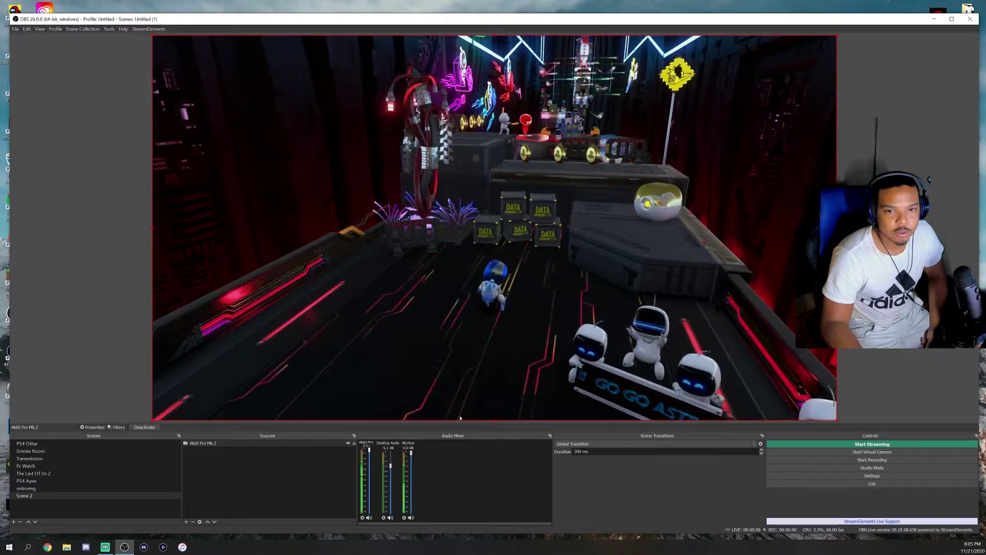
# Step: In the 4k60 Pro Mk.2 source properties, set Audio Output Mode to 'Output desktop audio (WaveOut)' and confirm
pyautogui.rightClick(248, 443)
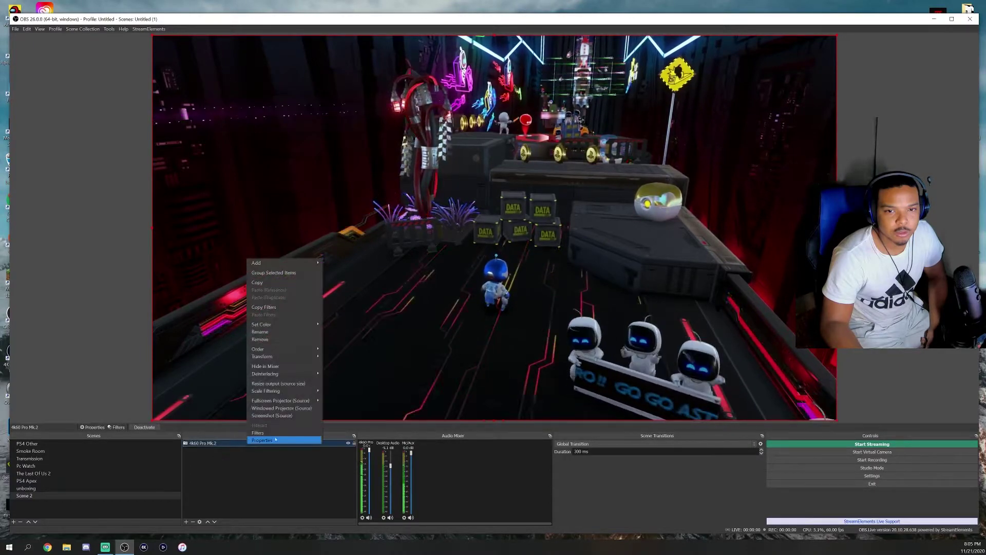
pyautogui.click(276, 440)
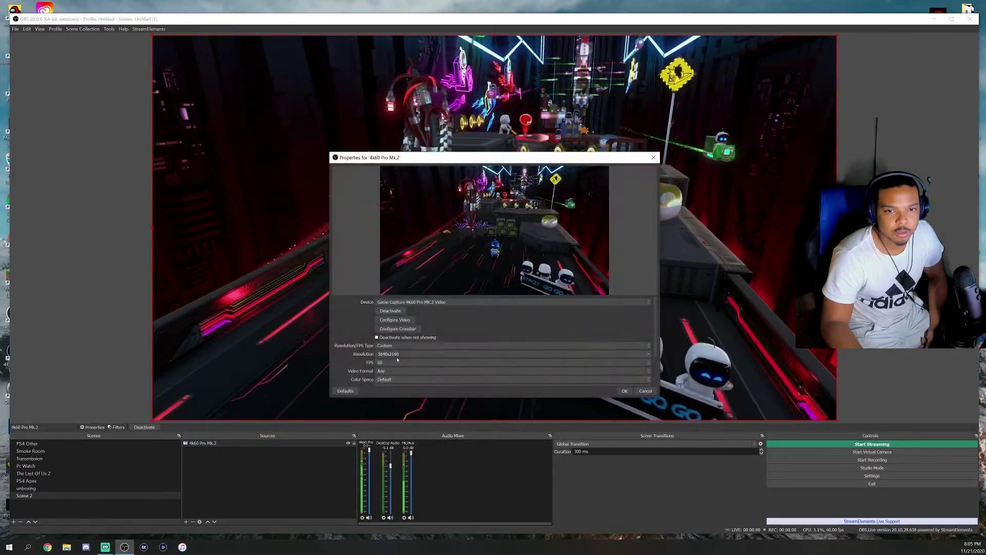
pyautogui.scroll(-2, 397, 356)
pyautogui.click(406, 371)
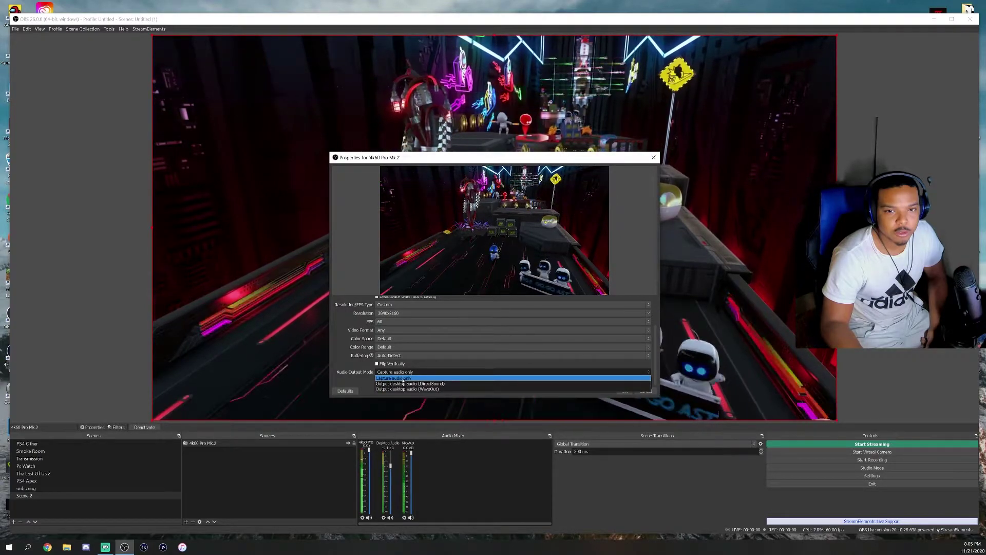
pyautogui.click(405, 389)
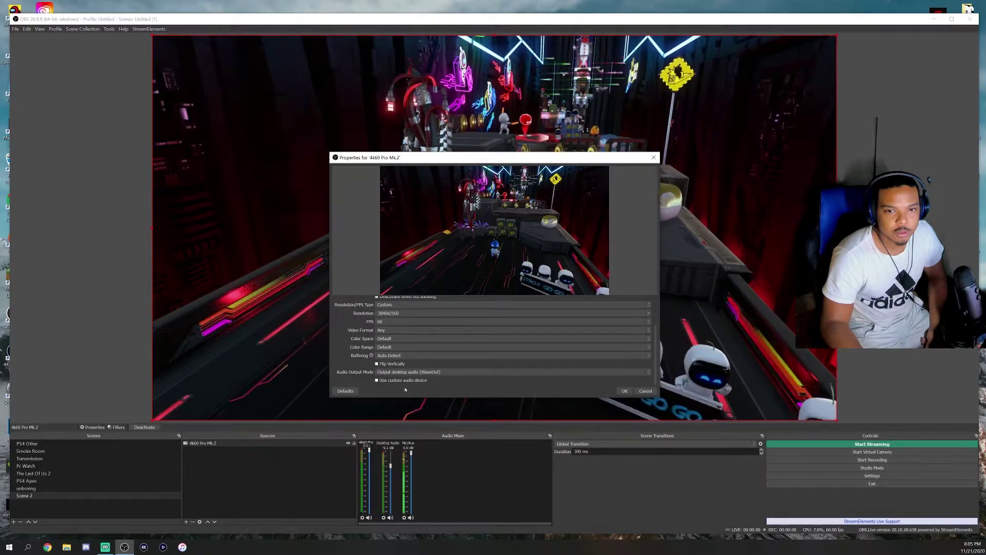
pyautogui.click(624, 391)
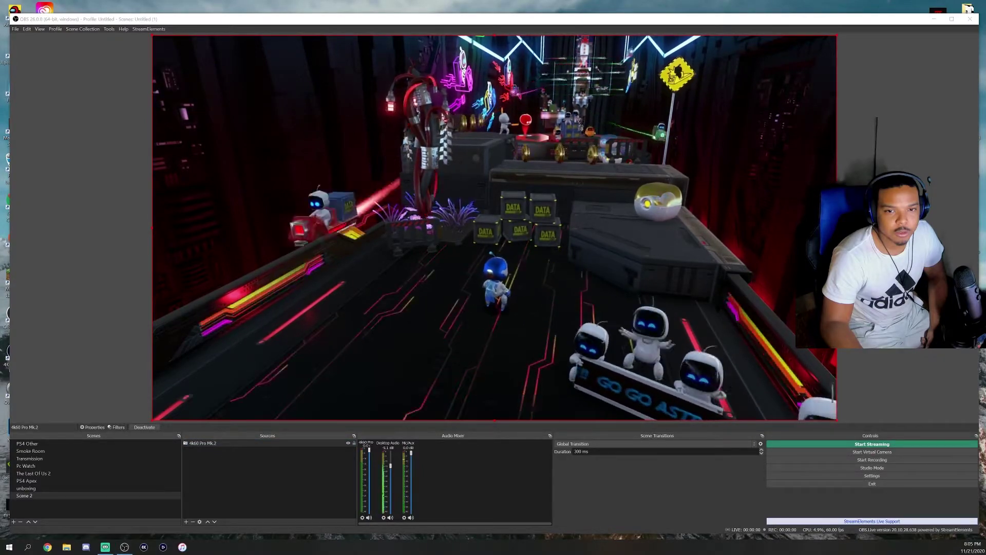
pyautogui.click(423, 506)
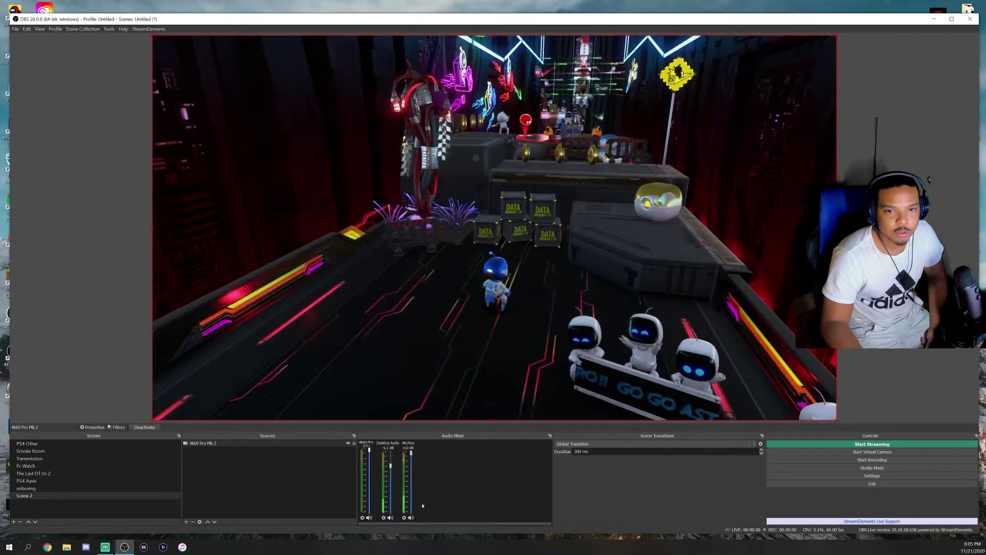
pyautogui.click(383, 517)
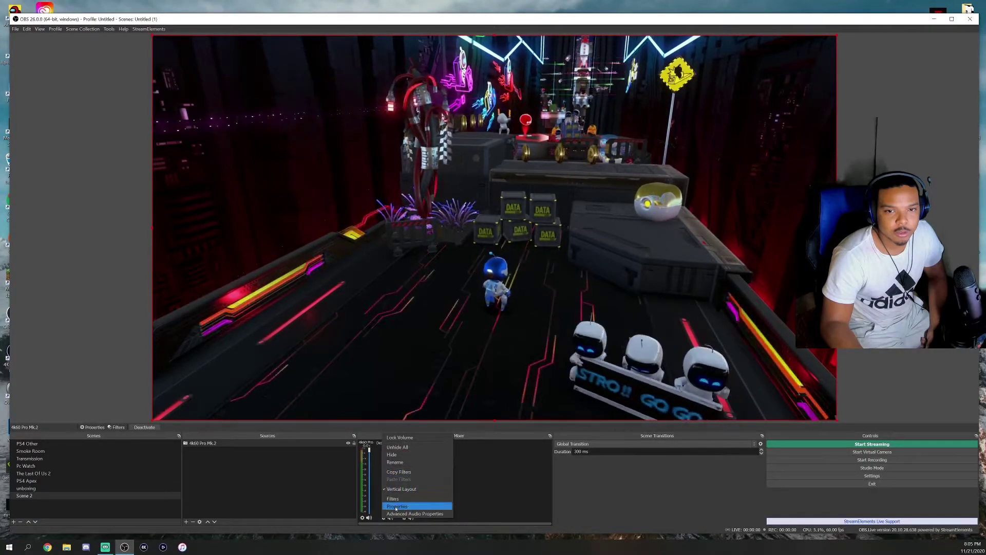
pyautogui.click(395, 509)
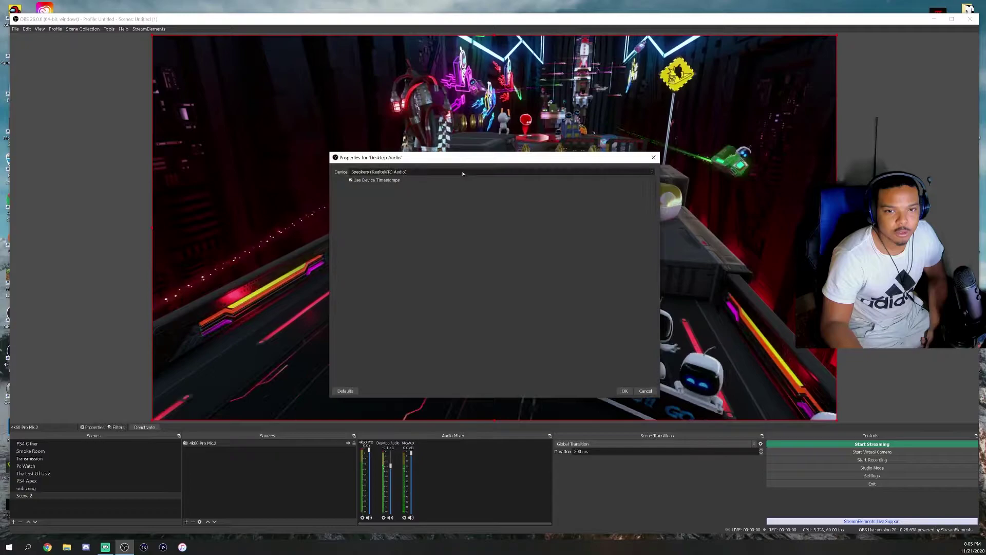
pyautogui.click(464, 172)
pyautogui.click(409, 206)
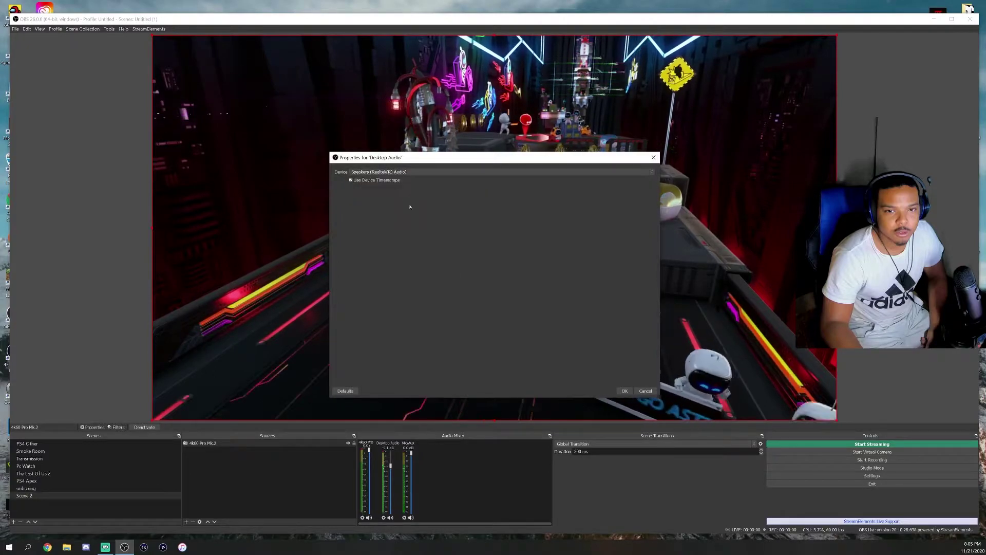
pyautogui.click(625, 391)
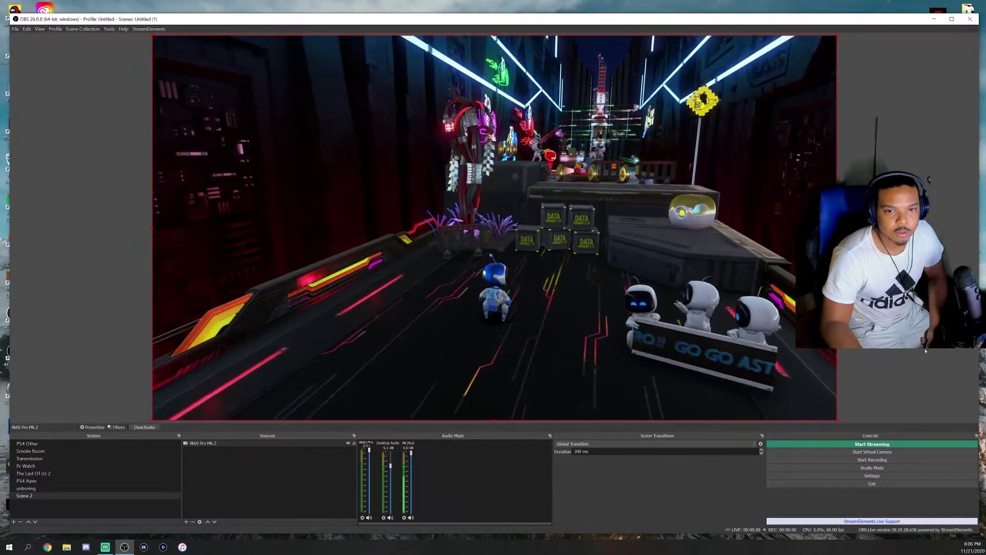
pyautogui.click(968, 7)
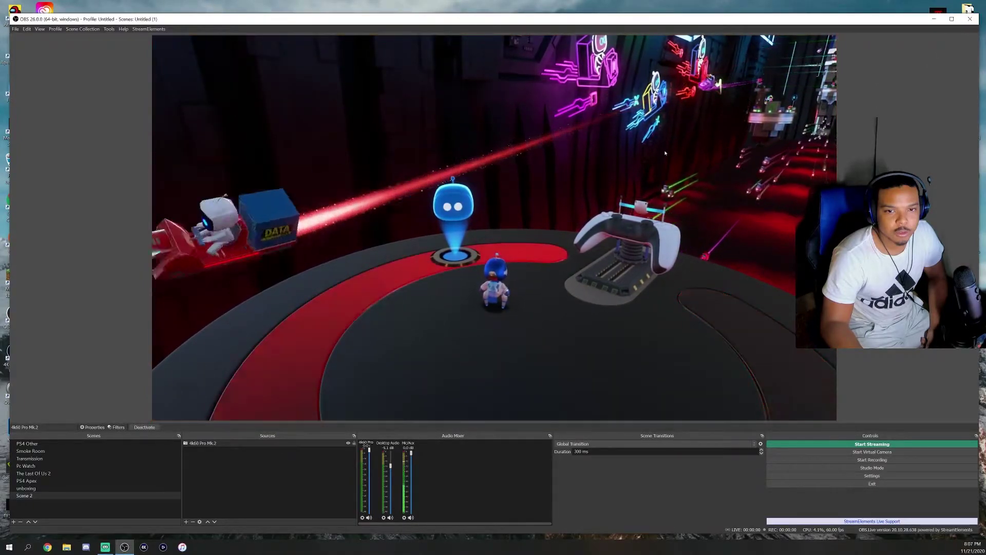
# Step: Minimize OBS and launch the 4K Capture Utility from its desktop shortcut
pyautogui.click(934, 18)
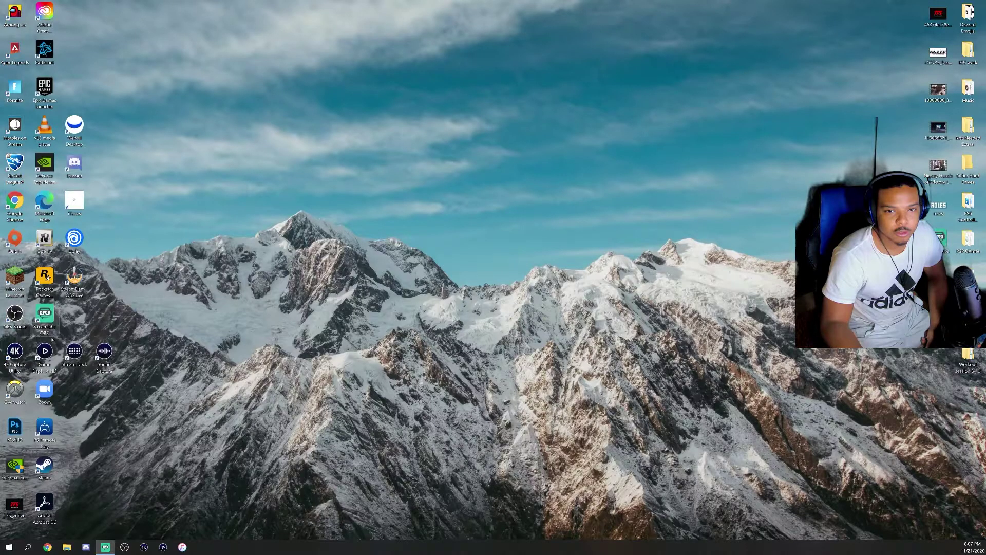
pyautogui.click(23, 350)
pyautogui.doubleClick(23, 343)
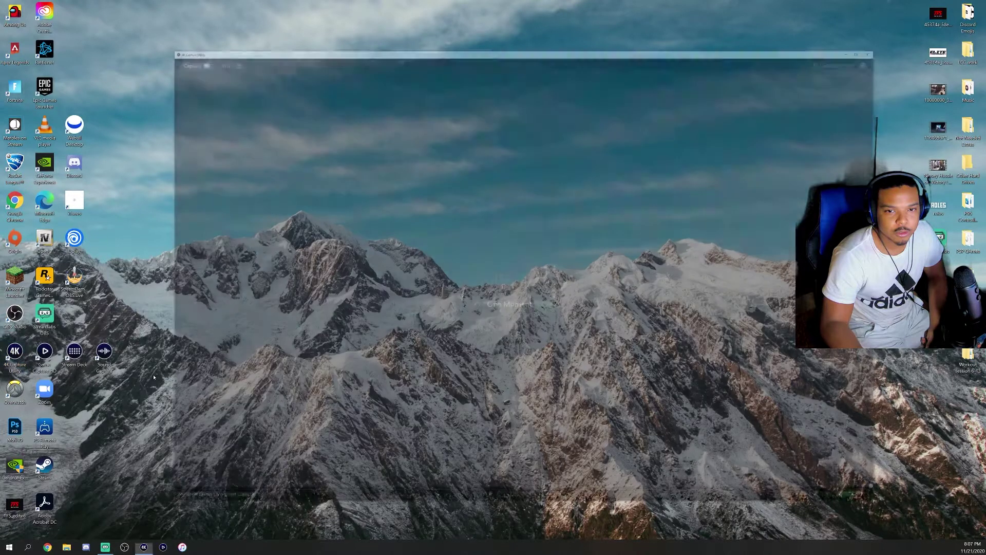